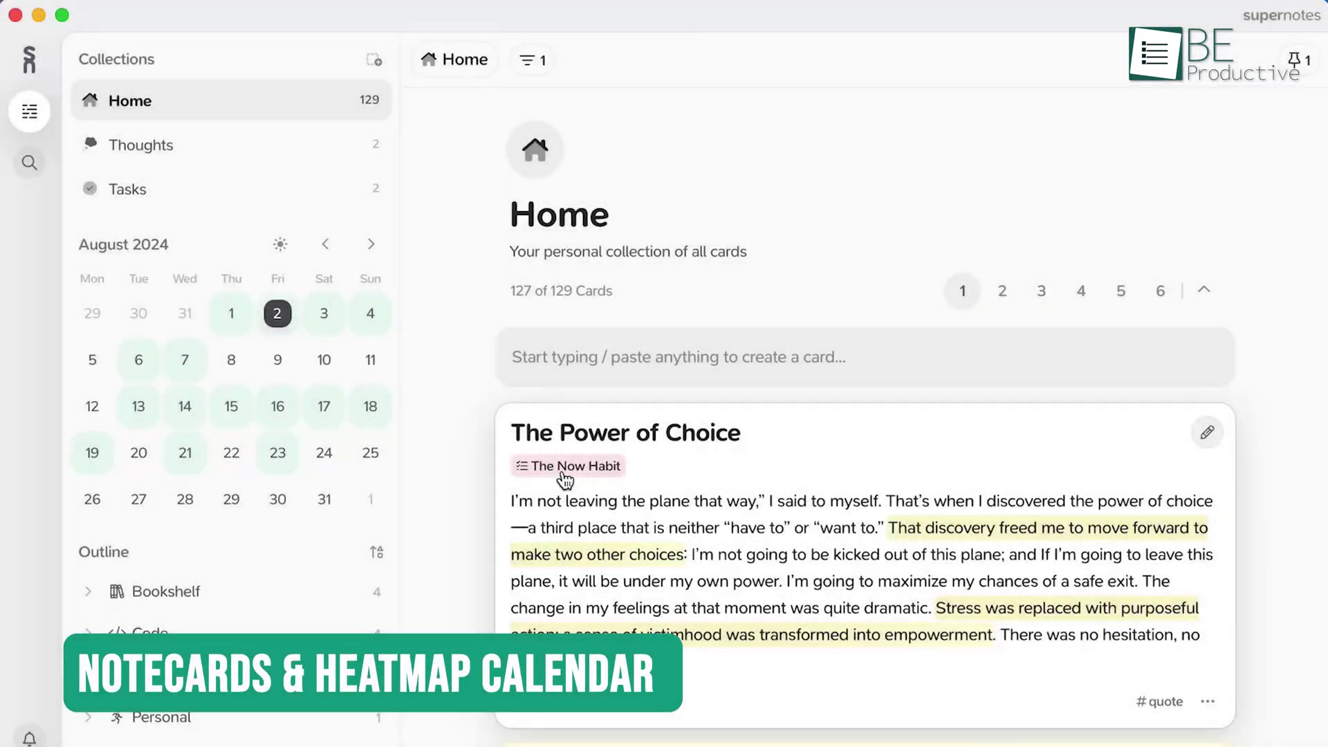
pyautogui.click(564, 473)
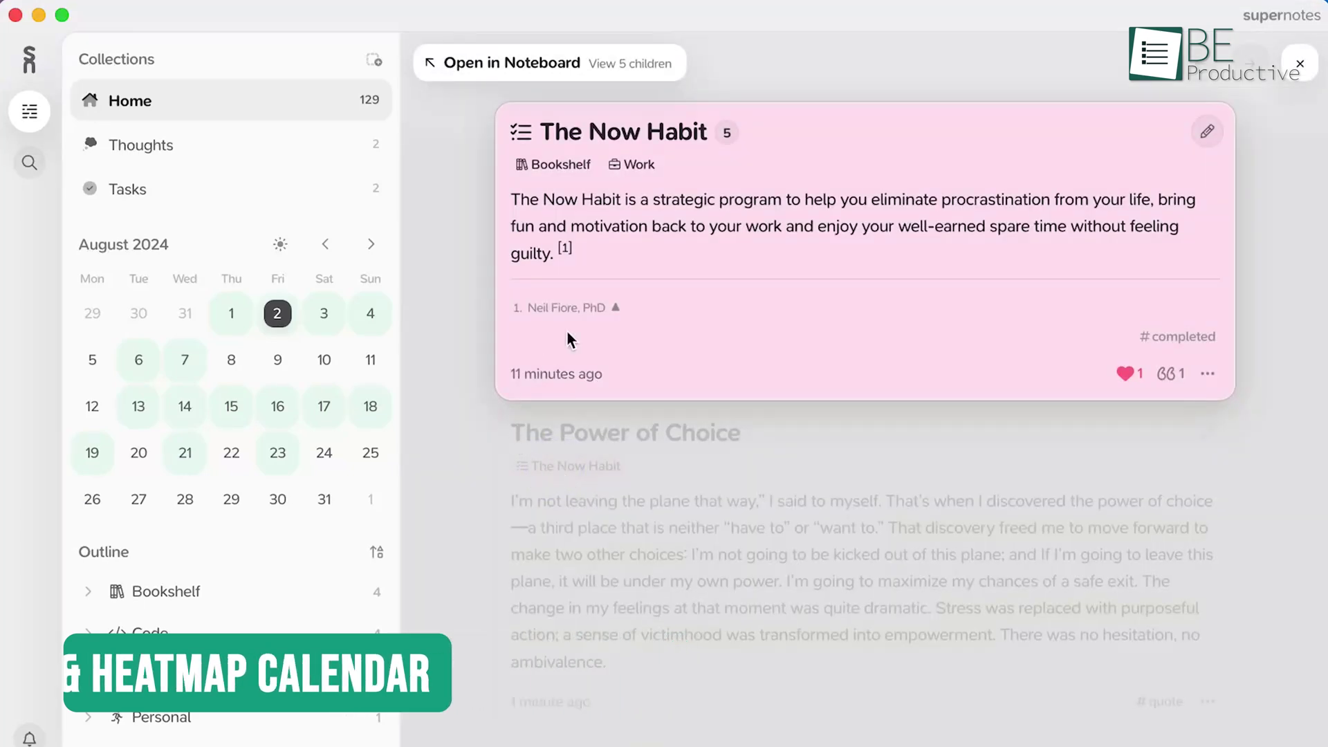
pyautogui.click(1181, 390)
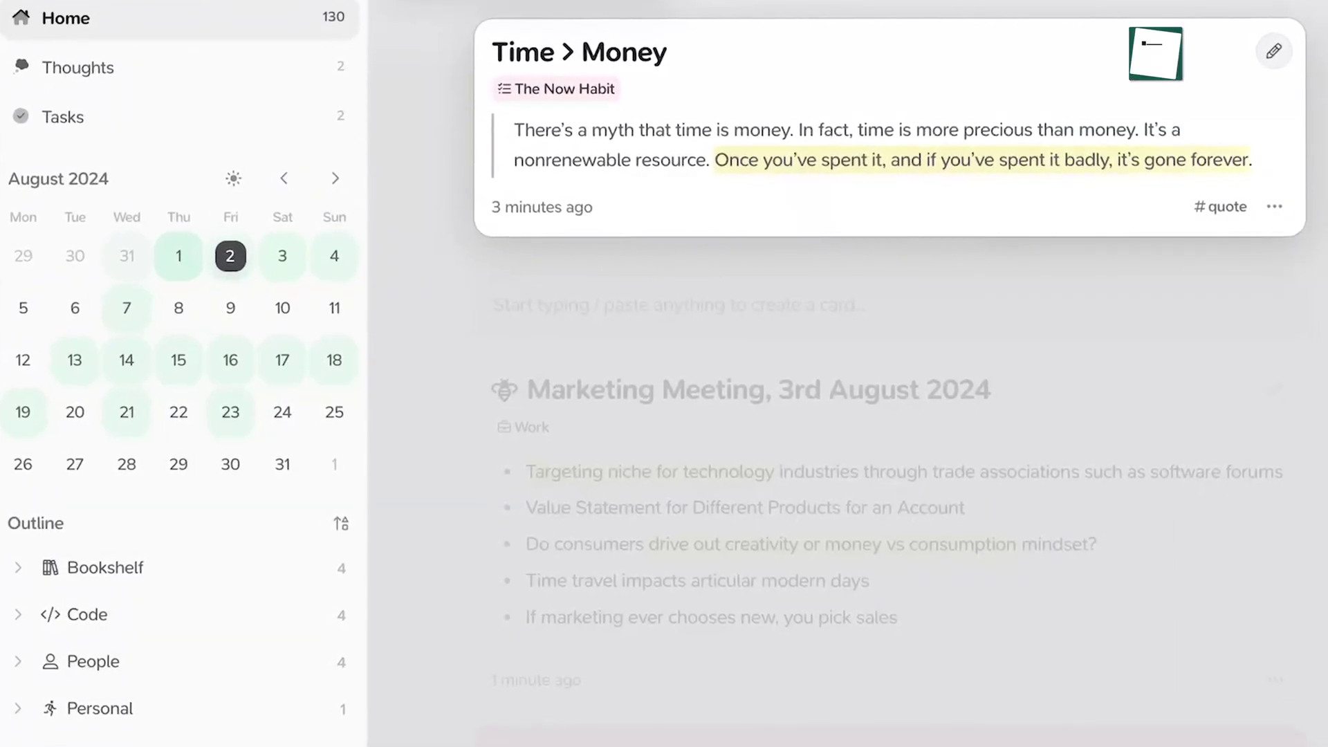
pyautogui.hotkey('ctrl', 'k')
pyautogui.write('go to')
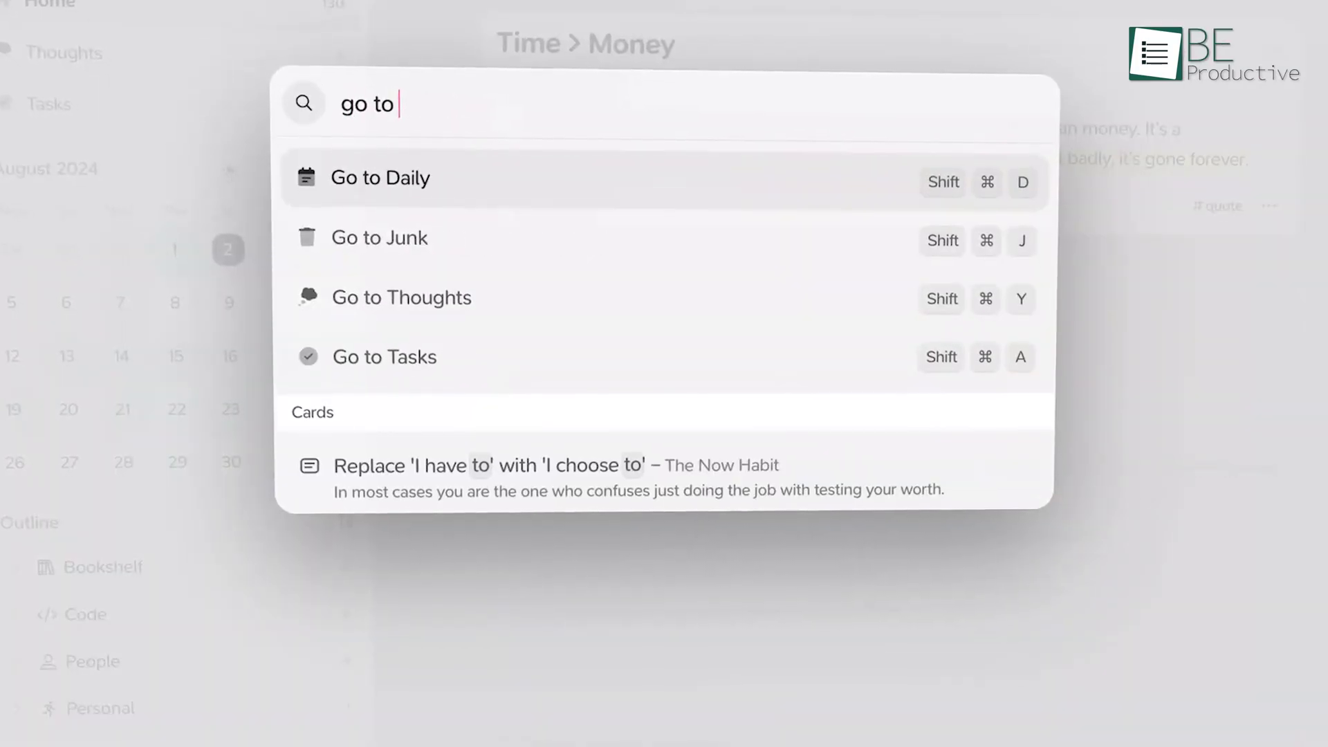
pyautogui.press('Down')
pyautogui.press('Down')
pyautogui.press('Down')
pyautogui.press('Return')
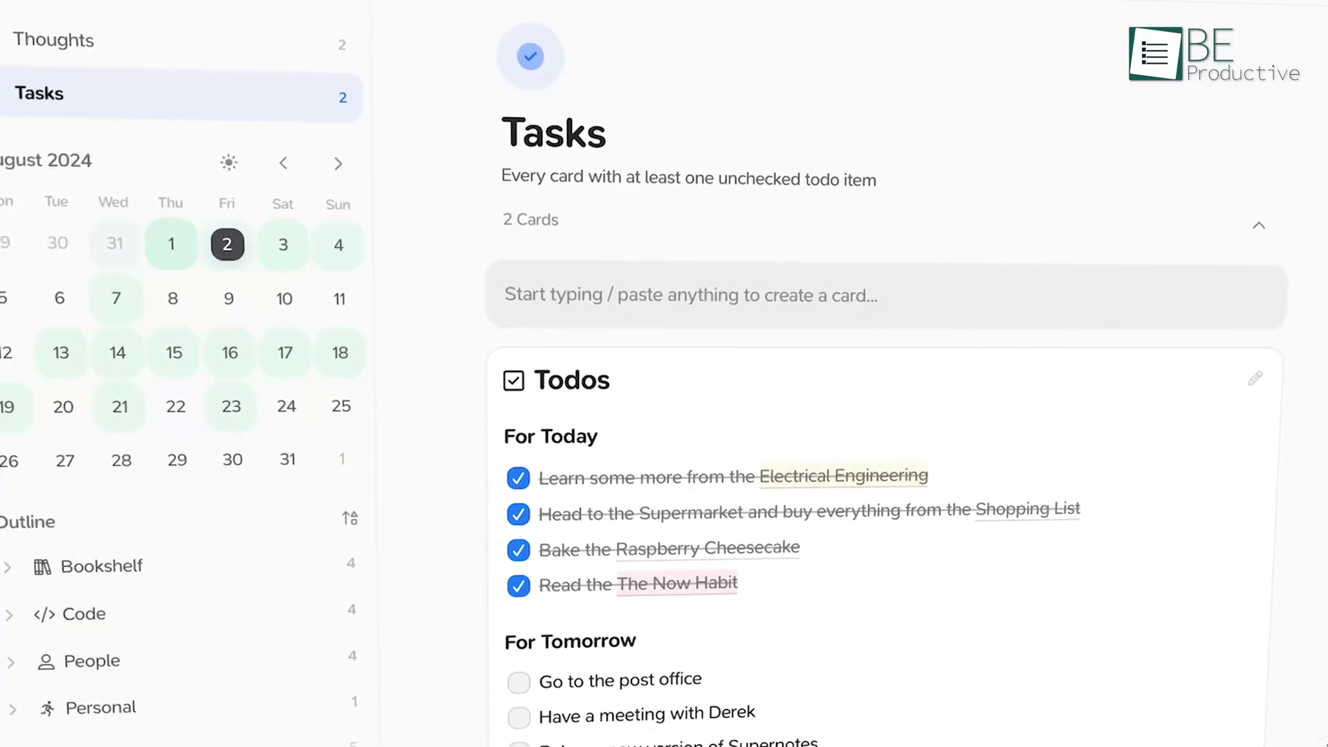
pyautogui.hotkey('ctrl', 'k')
pyautogui.write('go h')
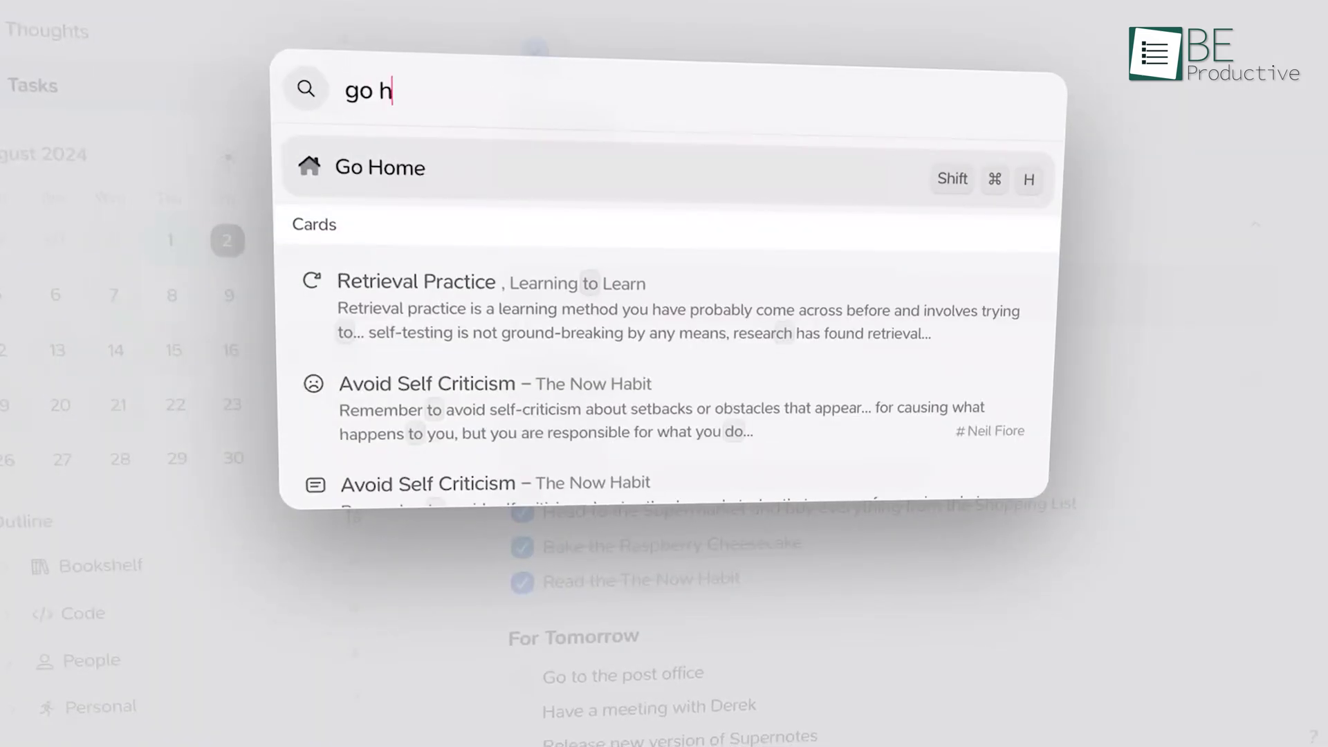
pyautogui.press('Return')
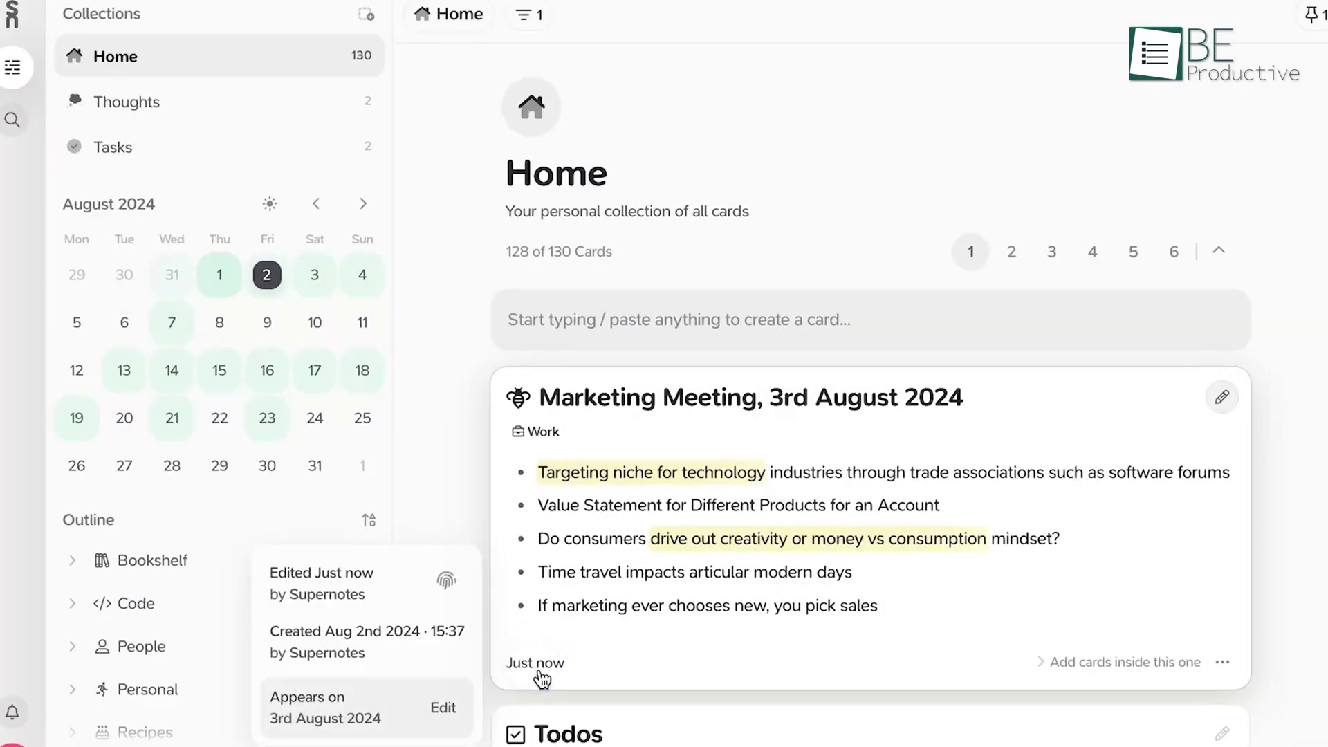
# - Reschedule the 'Replace I have to with I choose to' card from Wednesday 31st July to Saturday 3rd August
pyautogui.click(324, 715)
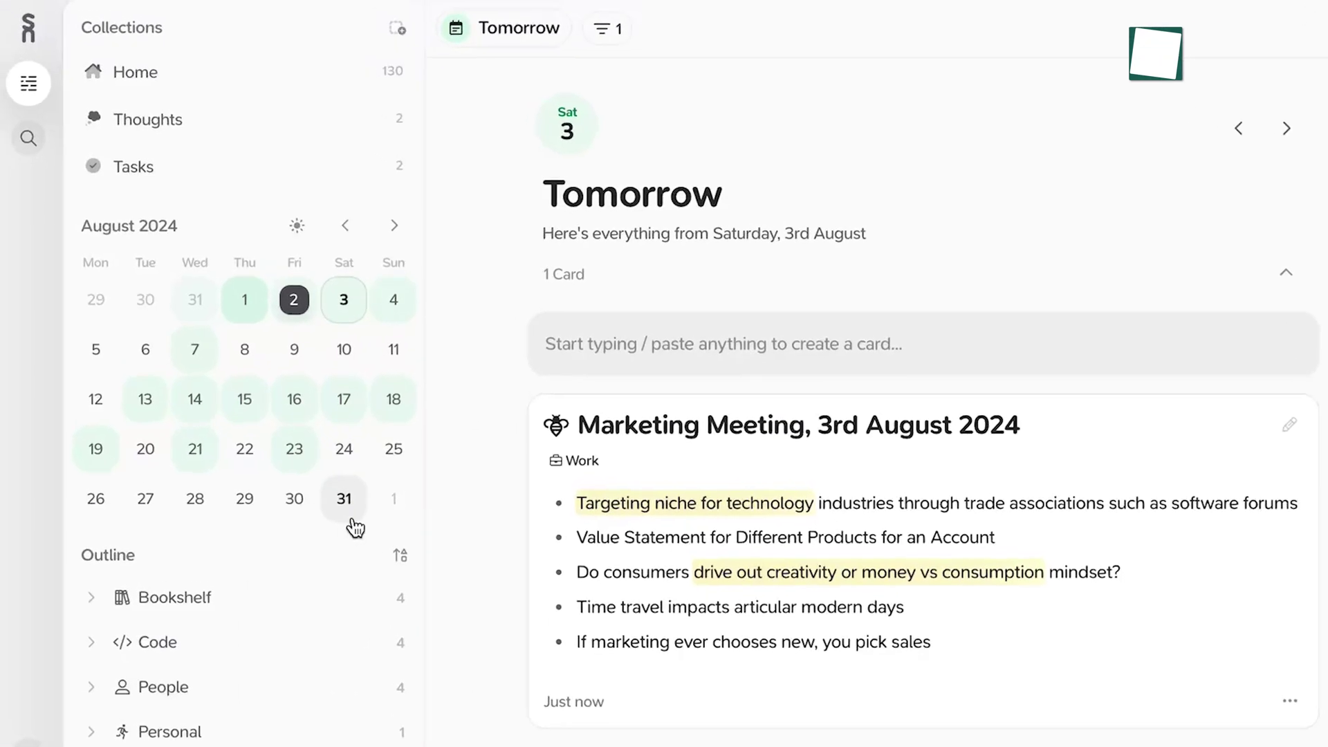
pyautogui.click(228, 327)
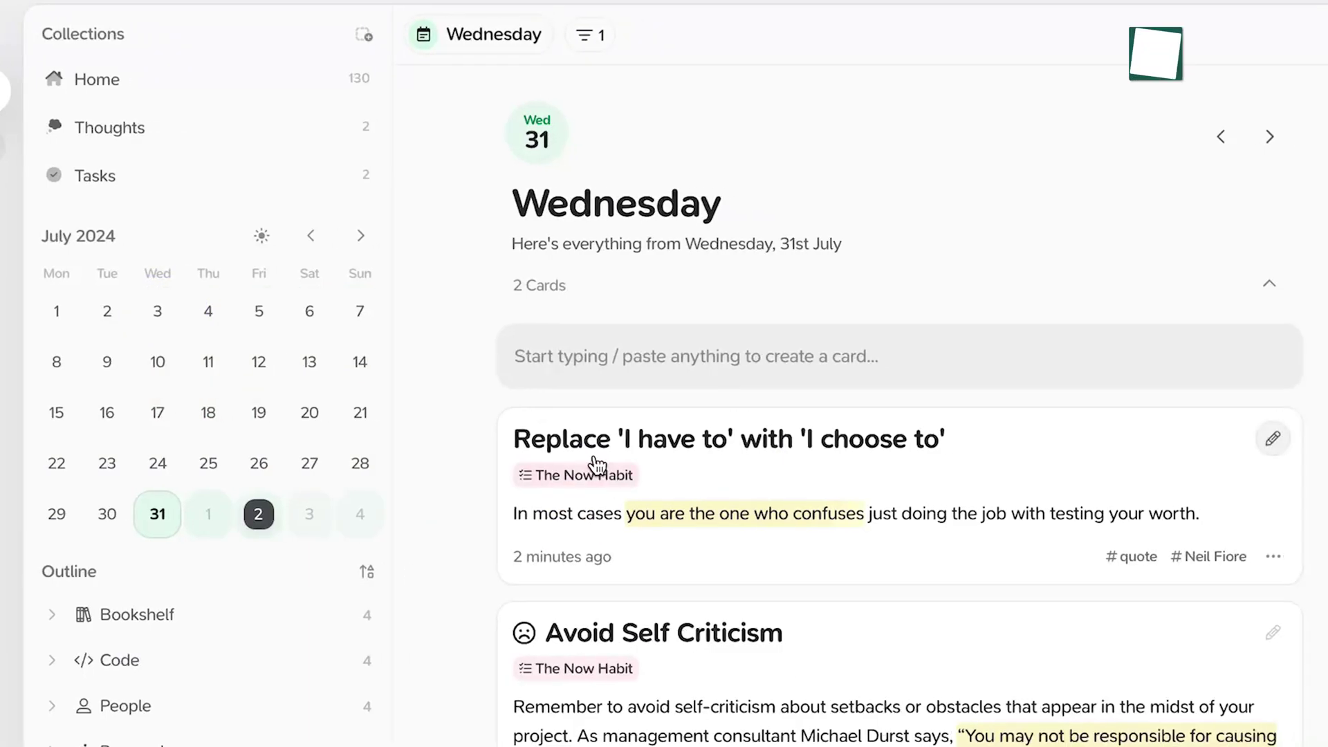
pyautogui.moveTo(592, 460)
pyautogui.mouseDown()
pyautogui.moveTo(405, 484)
pyautogui.moveTo(362, 522)
pyautogui.mouseUp()
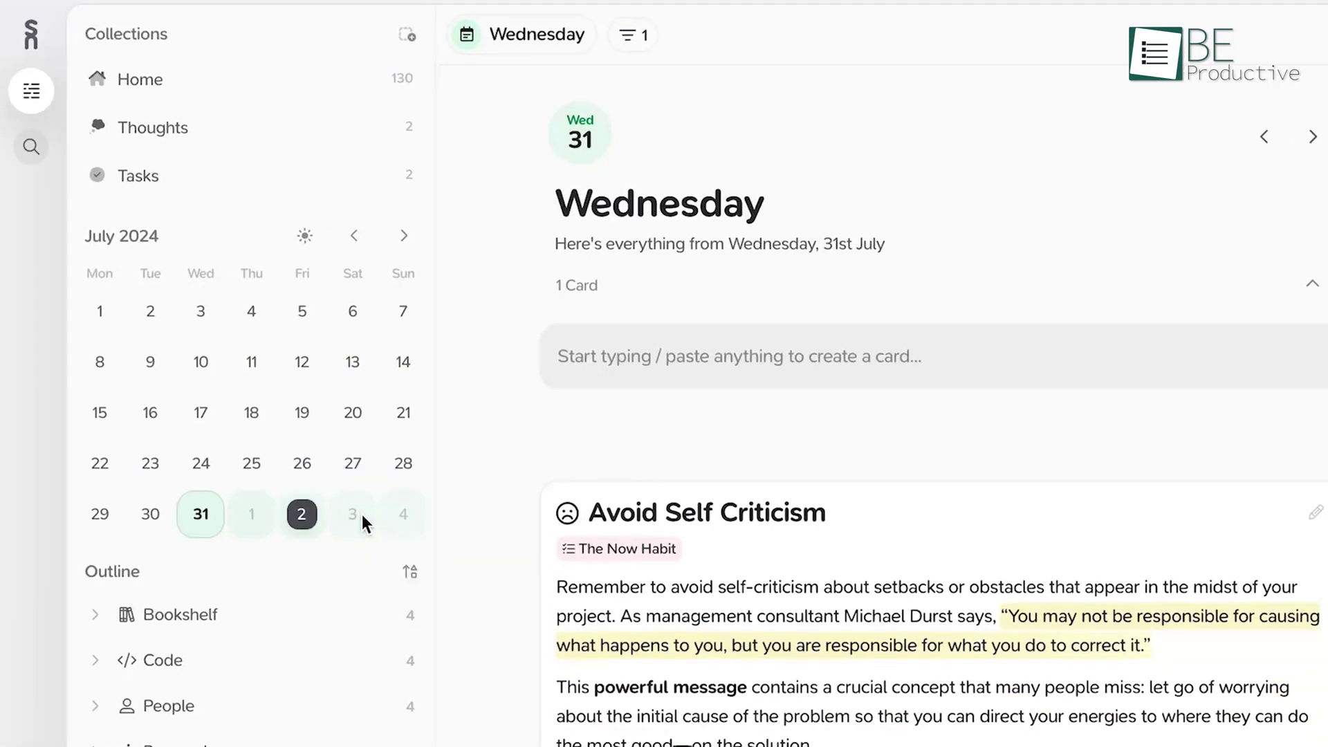
pyautogui.click(365, 521)
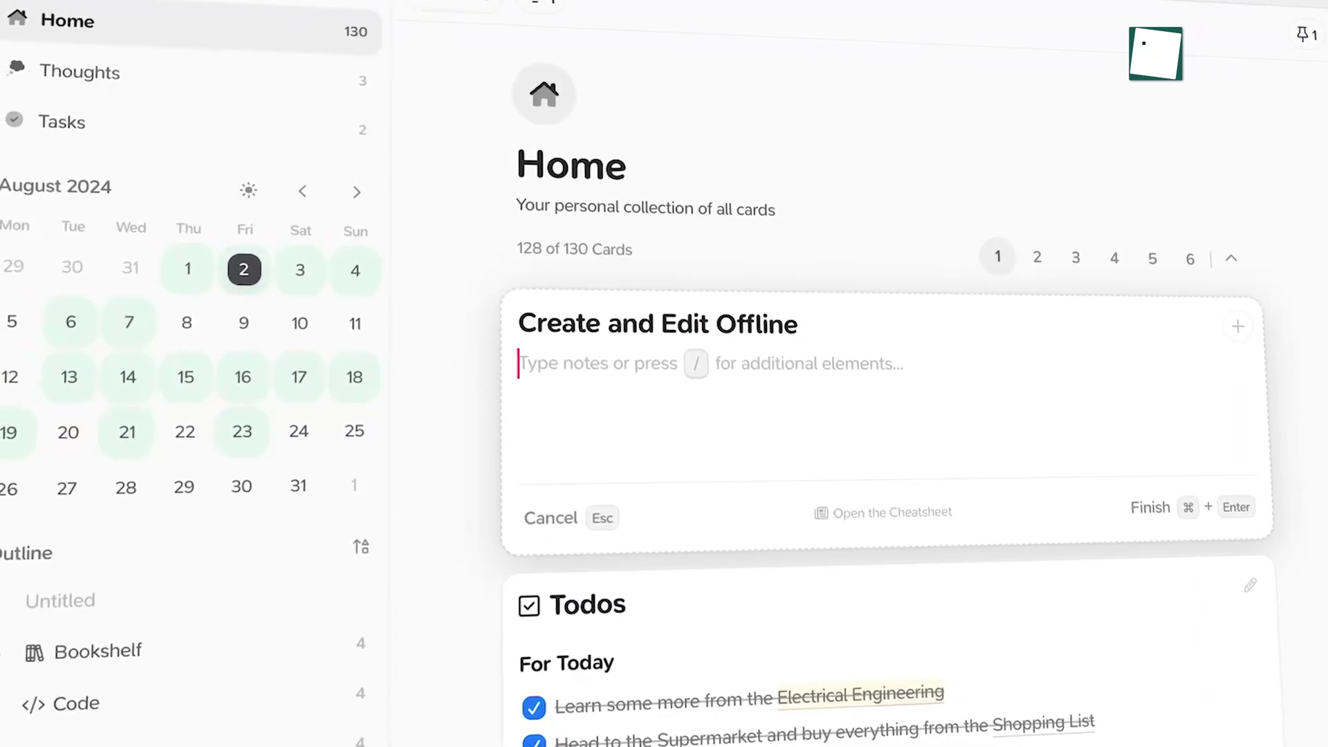
pyautogui.write('[[')
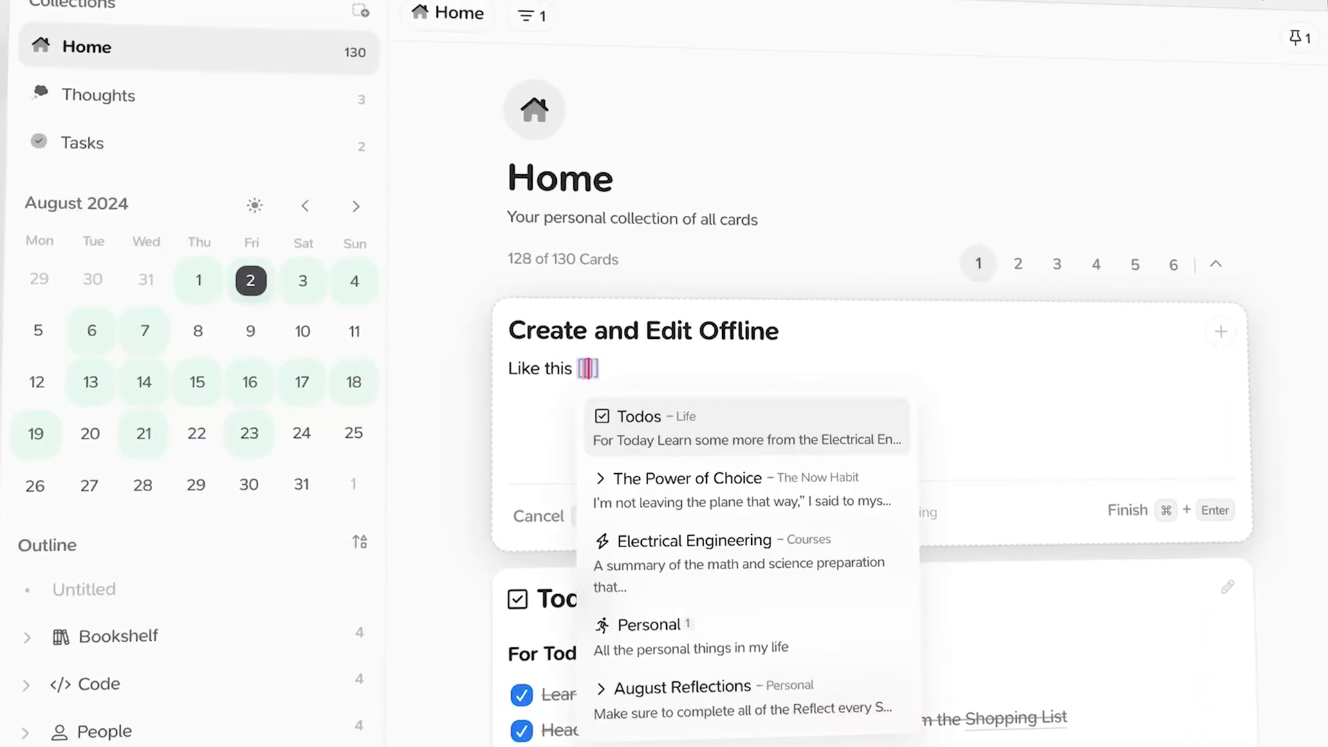
pyautogui.write('todo')
# - Link the 'Create and Edit Offline' card to Todos, save it, and check offline status
pyautogui.press('Down')
pyautogui.press('Return')
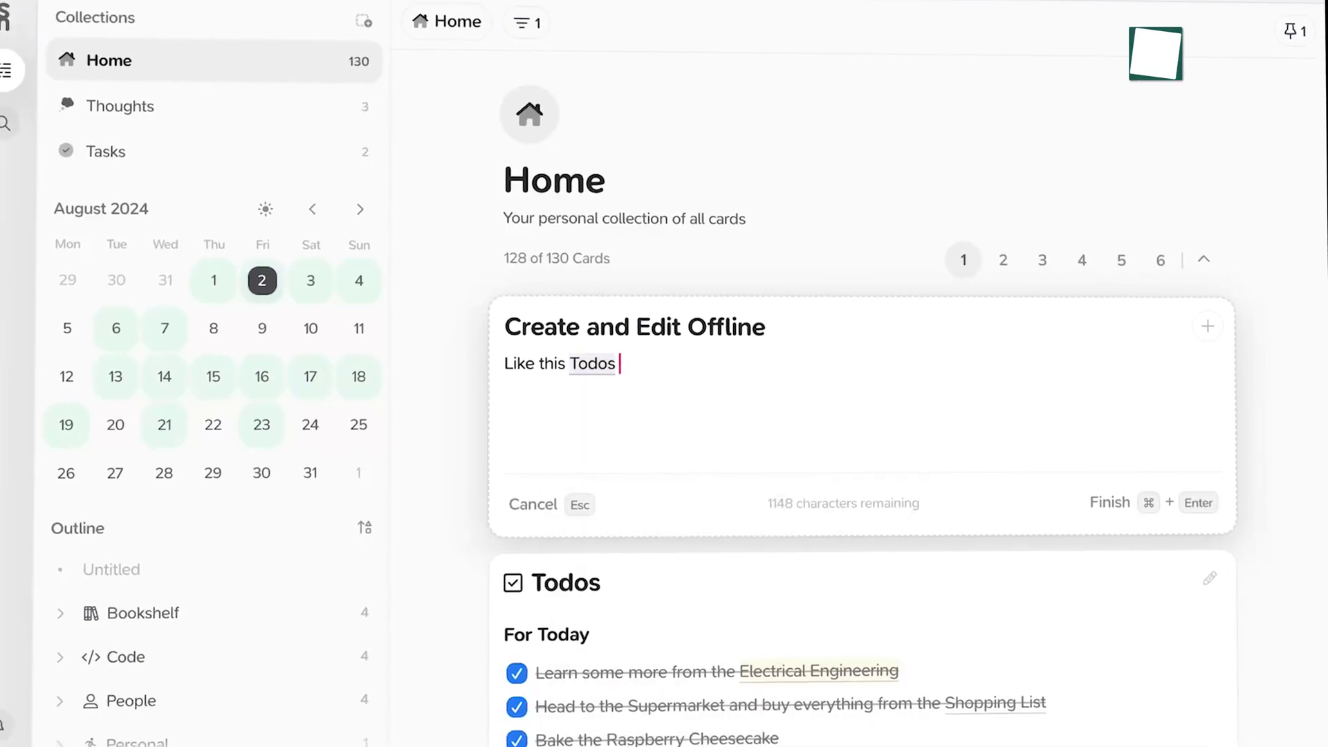
pyautogui.press('super+Return')
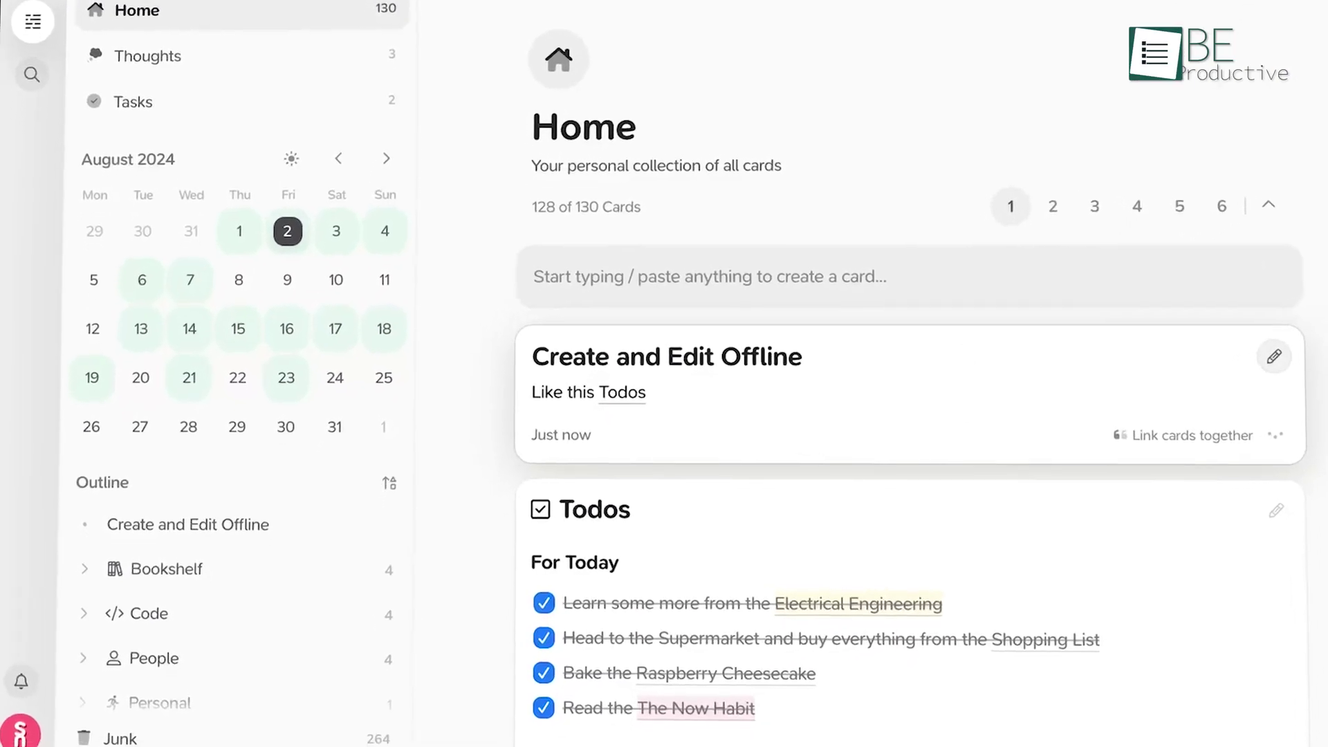
pyautogui.click(26, 739)
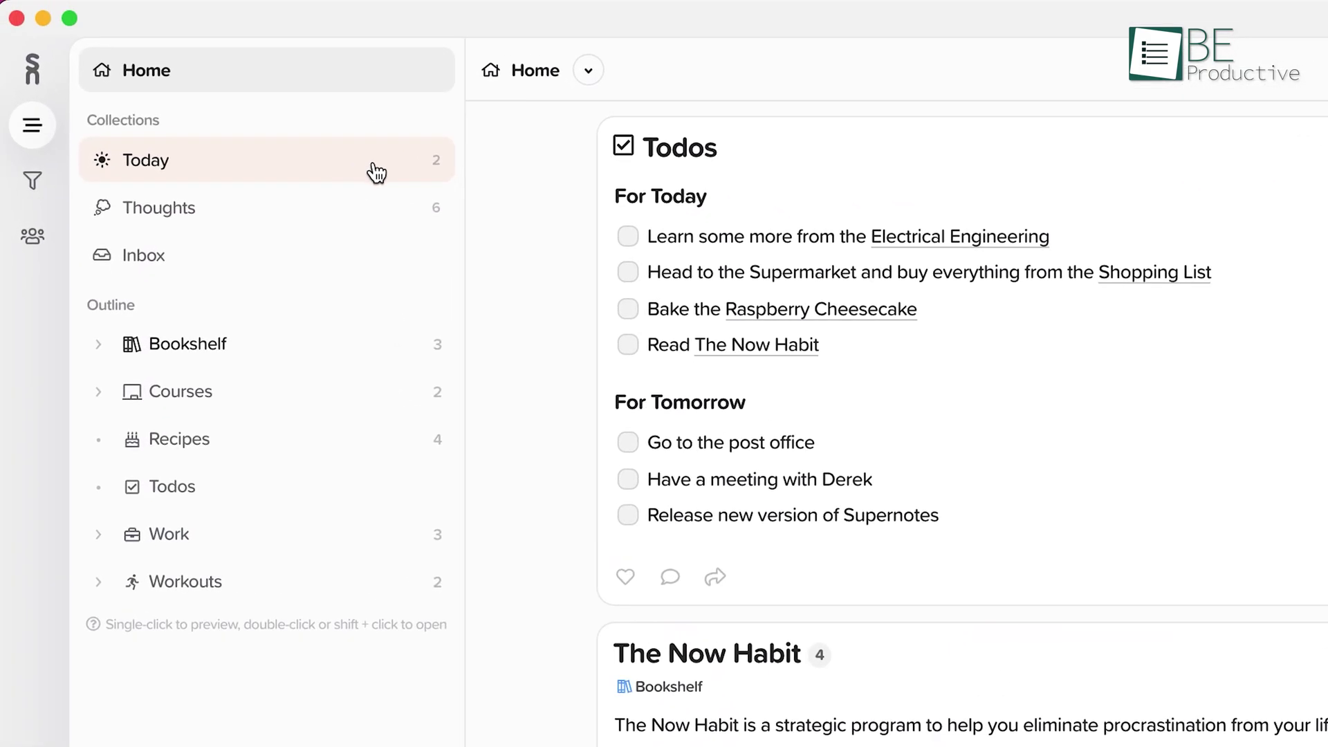
pyautogui.click(355, 116)
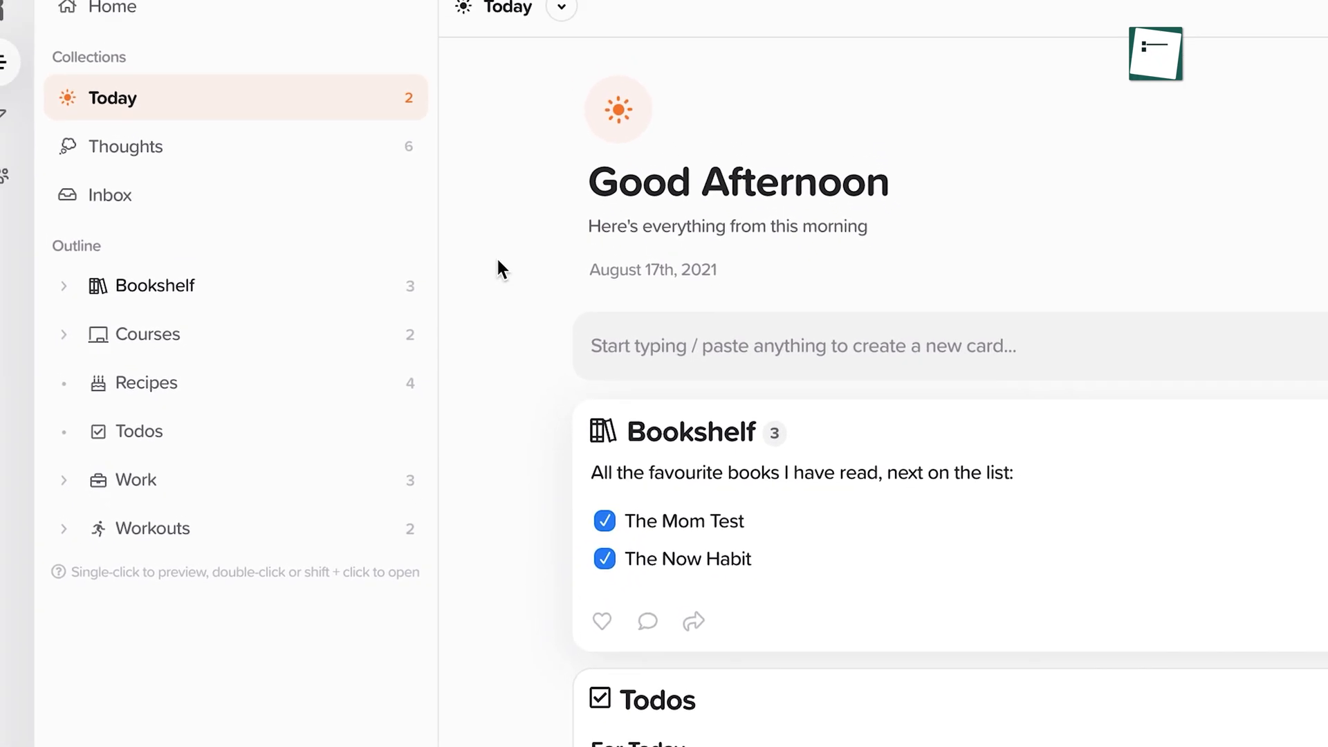
pyautogui.click(401, 81)
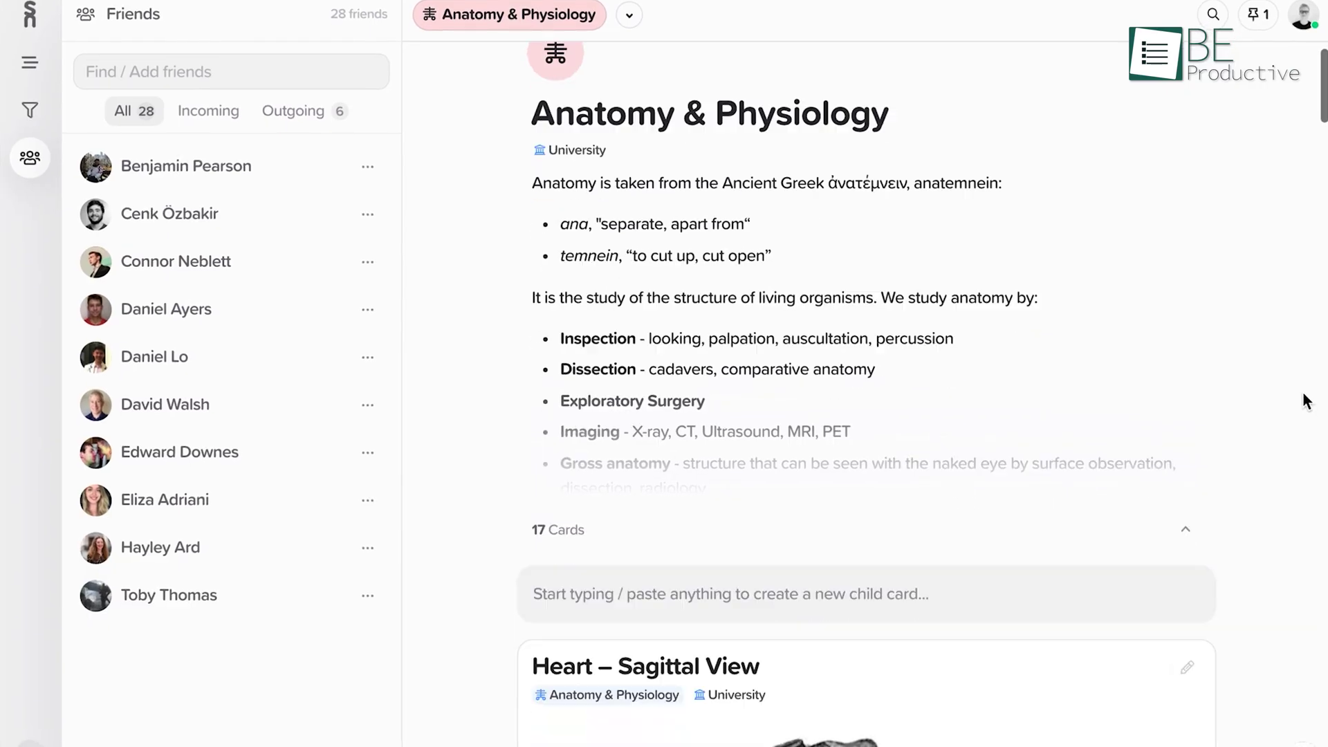
pyautogui.scroll(-5, 1304, 401)
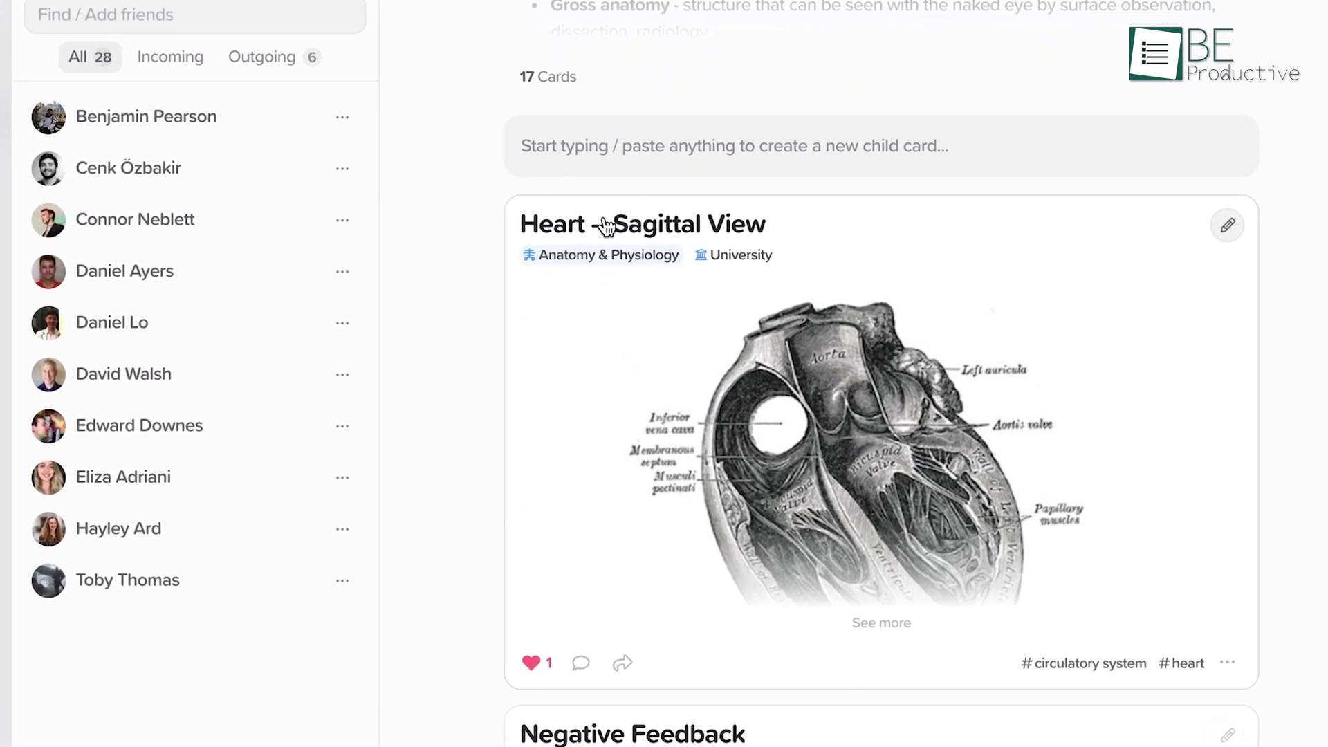
pyautogui.moveTo(607, 227); pyautogui.dragTo(343, 566)
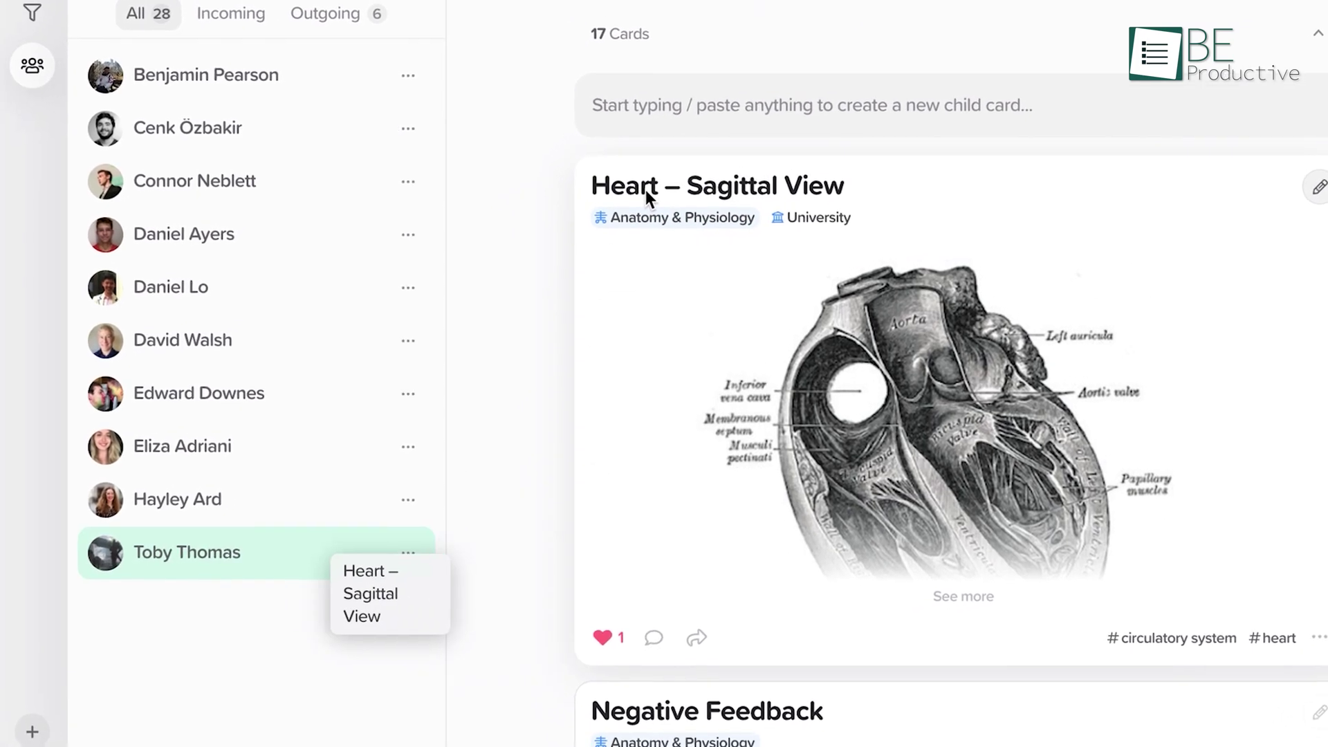
pyautogui.moveTo(389, 594); pyautogui.dragTo(388, 594)
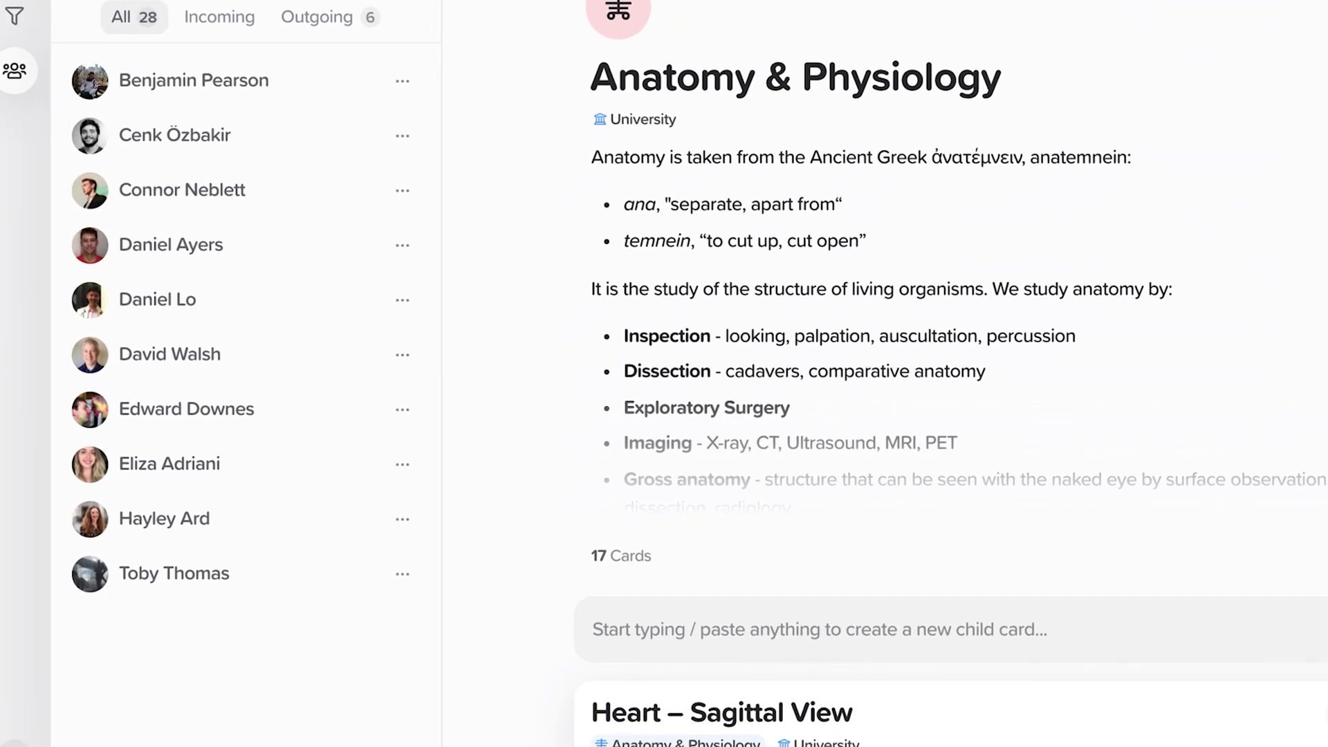
pyautogui.scroll(-5, 1268, 551)
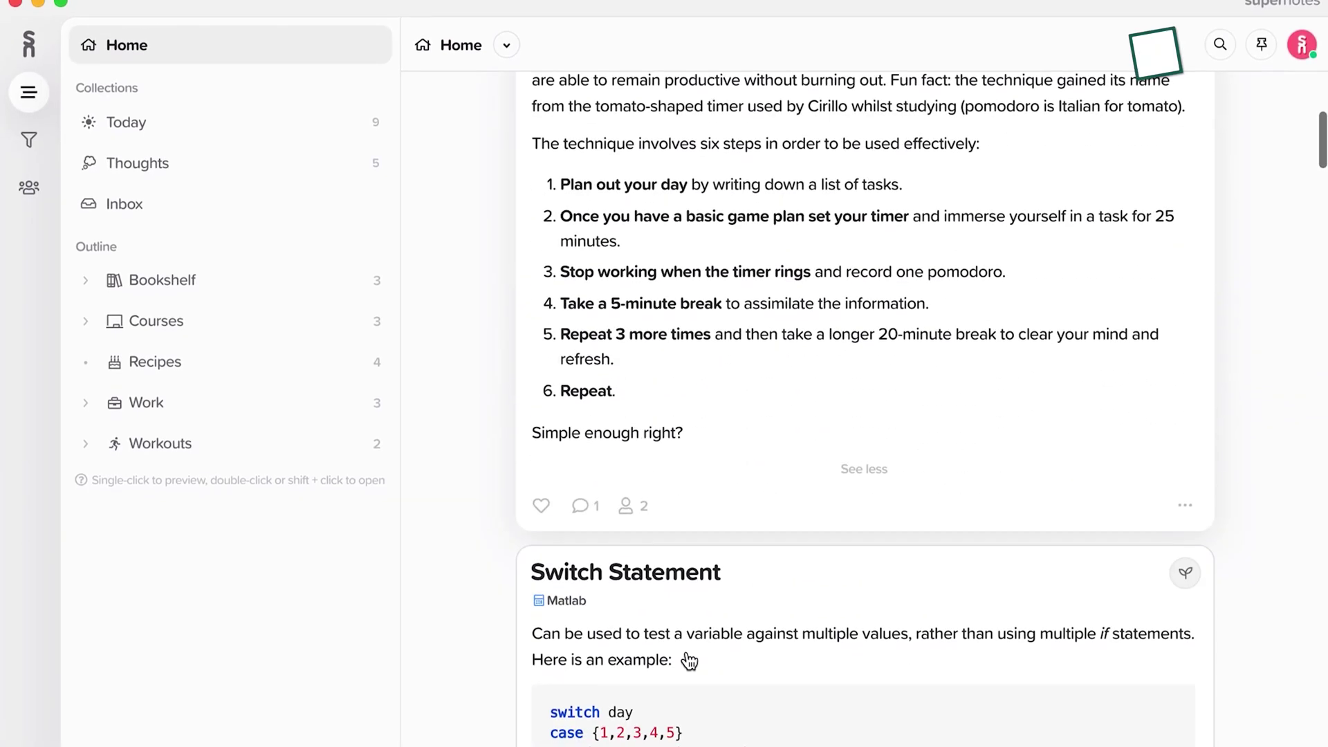
# - Post a 'No problem!' comment on Pomodoro and generate a public Reader share code for the recipe
pyautogui.click(583, 504)
pyautogui.write('No problem!')
pyautogui.press('Return')
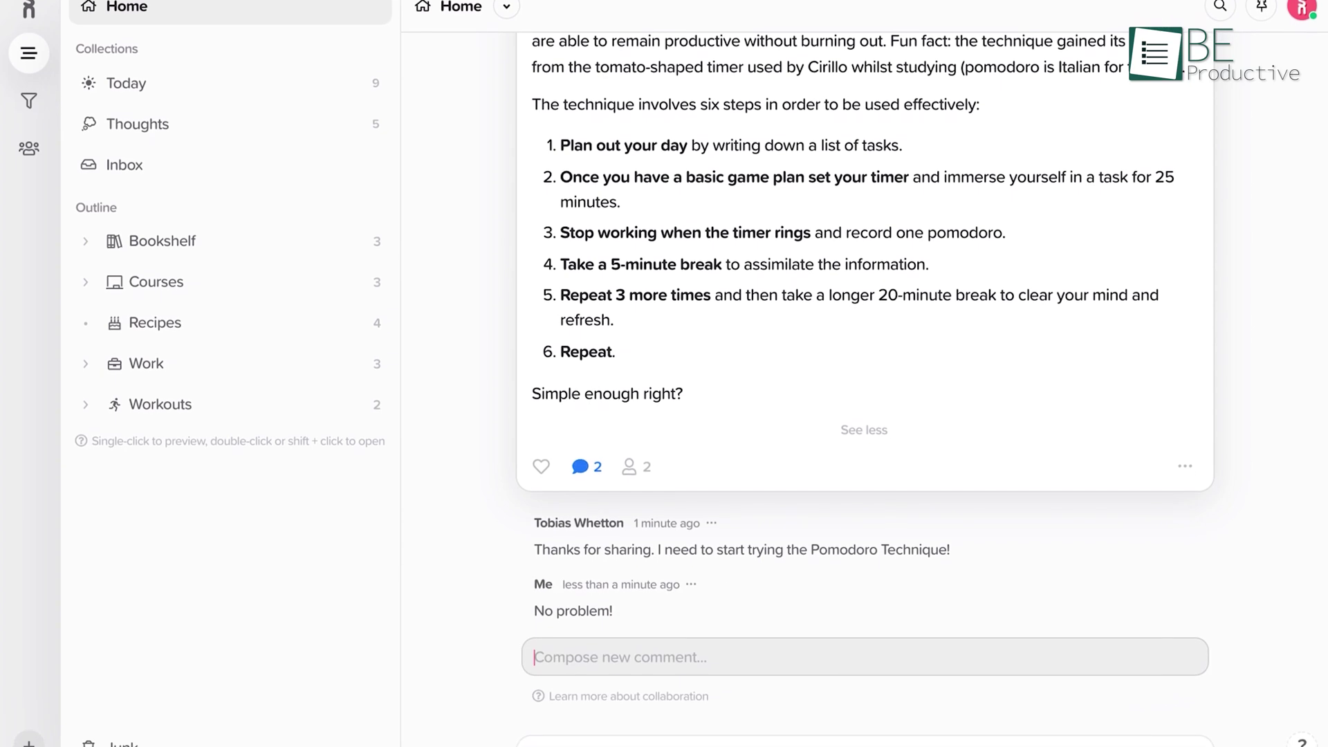
pyautogui.click(584, 464)
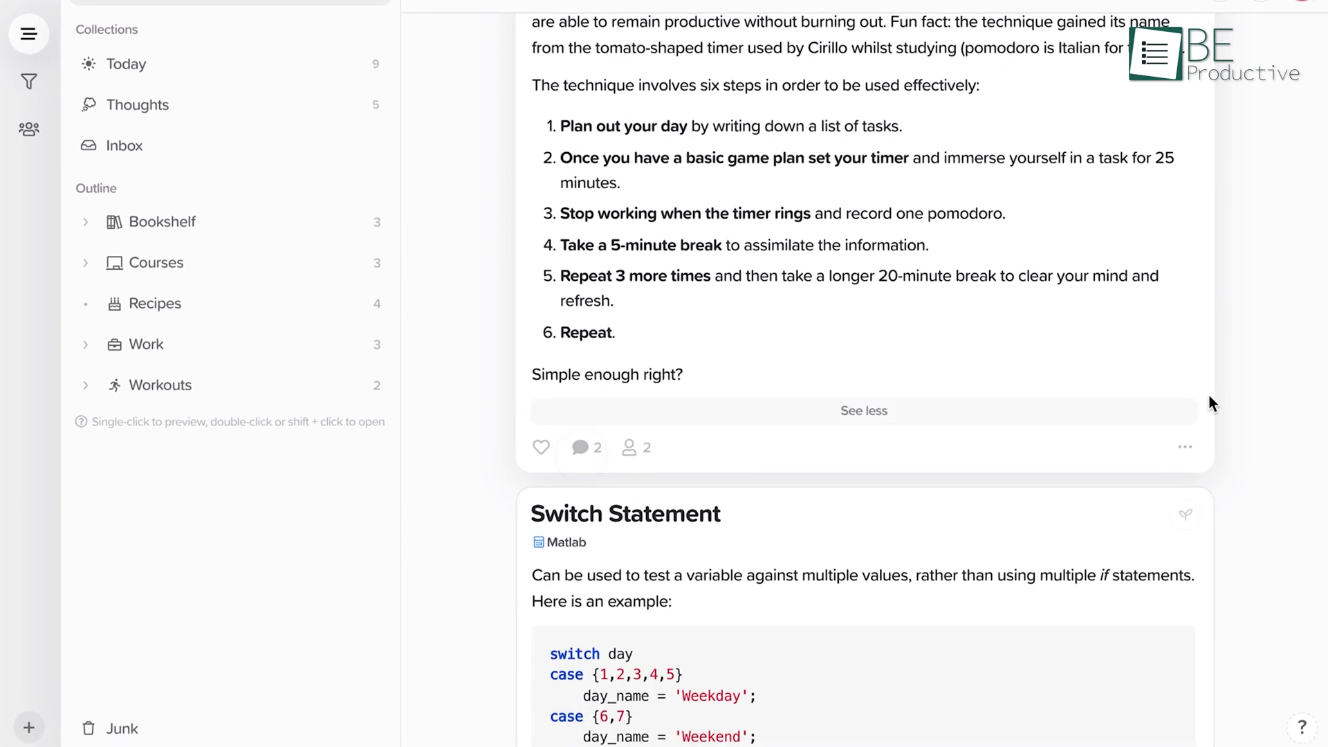
pyautogui.scroll(1, 1235, 393)
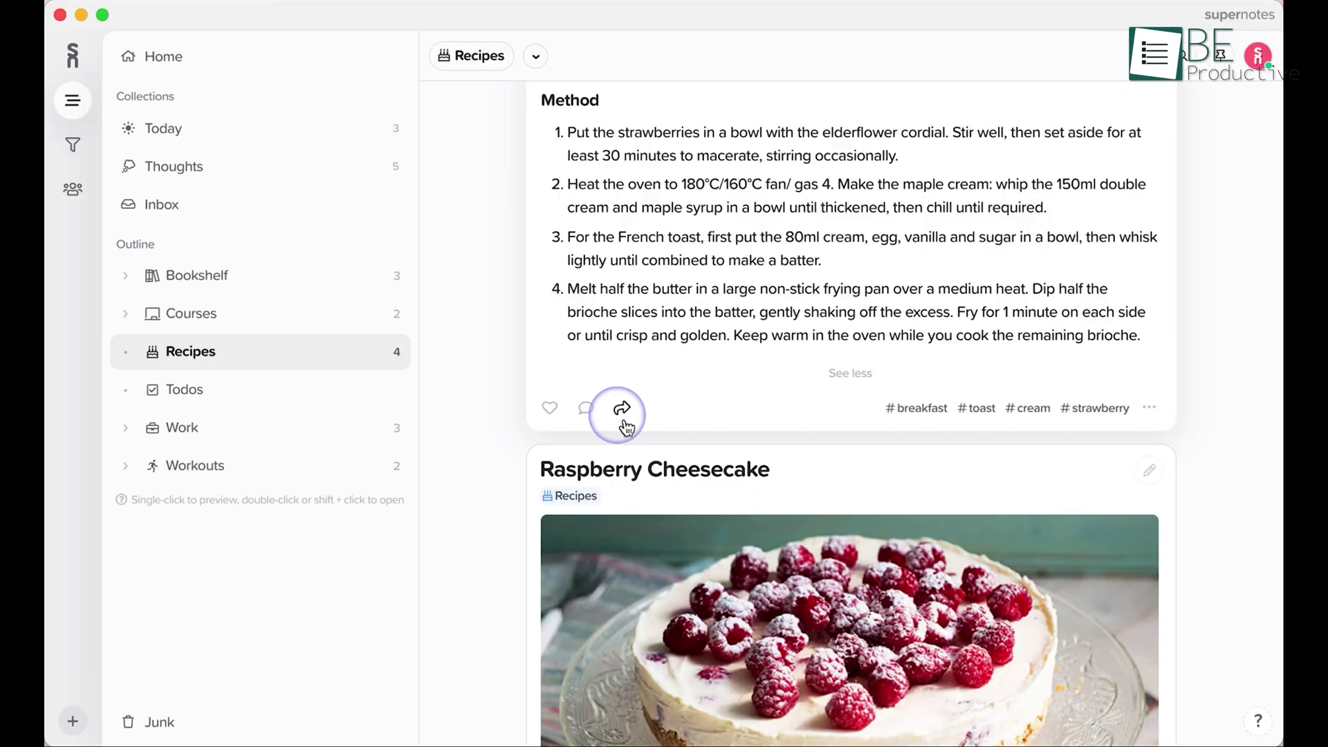
pyautogui.click(624, 423)
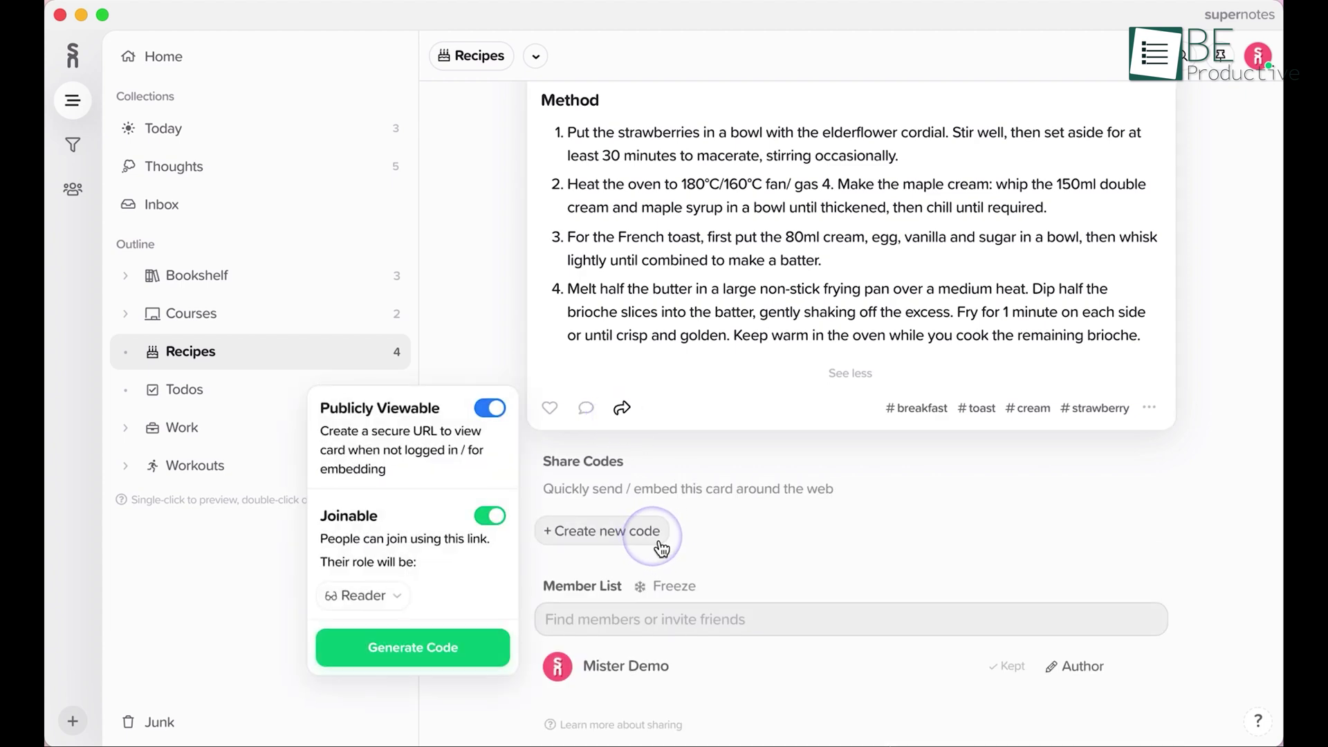
pyautogui.click(496, 665)
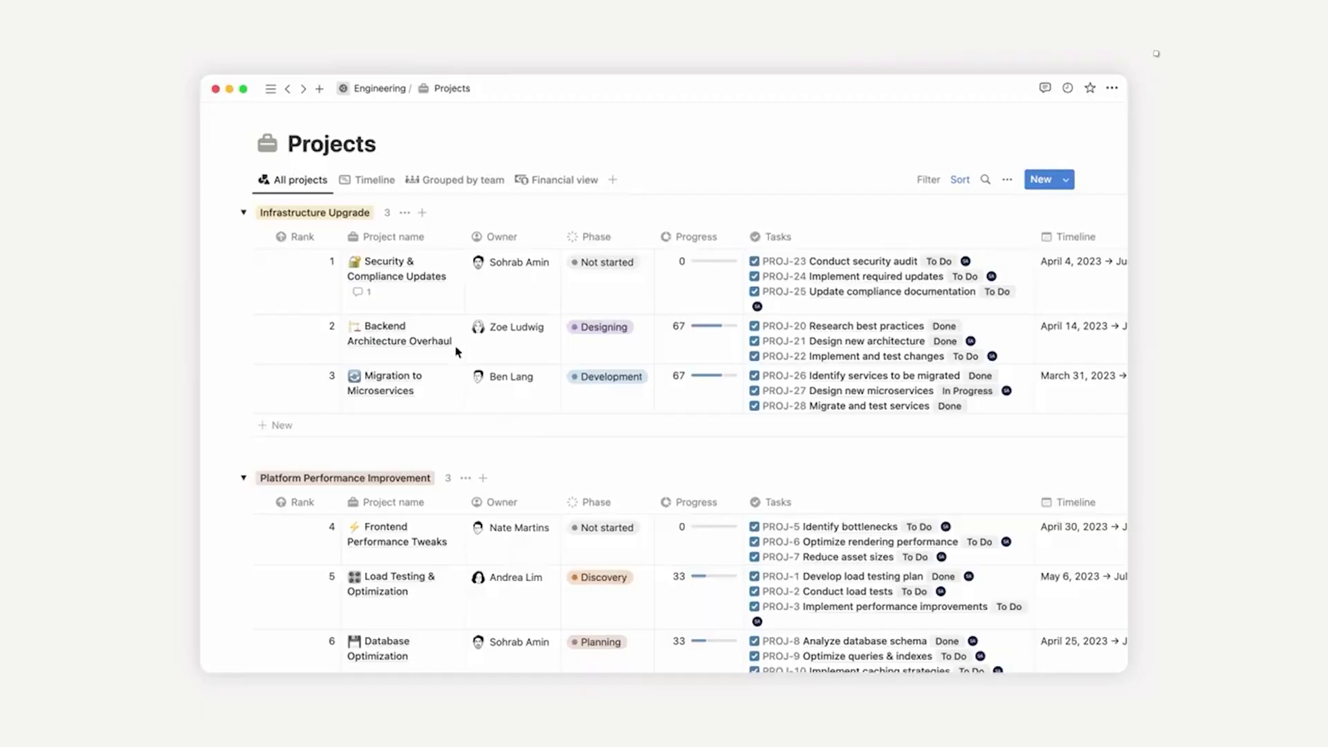
# - Open Backend Architecture Overhaul beside the Projects list and set its first milestone to Done
pyautogui.click(440, 329)
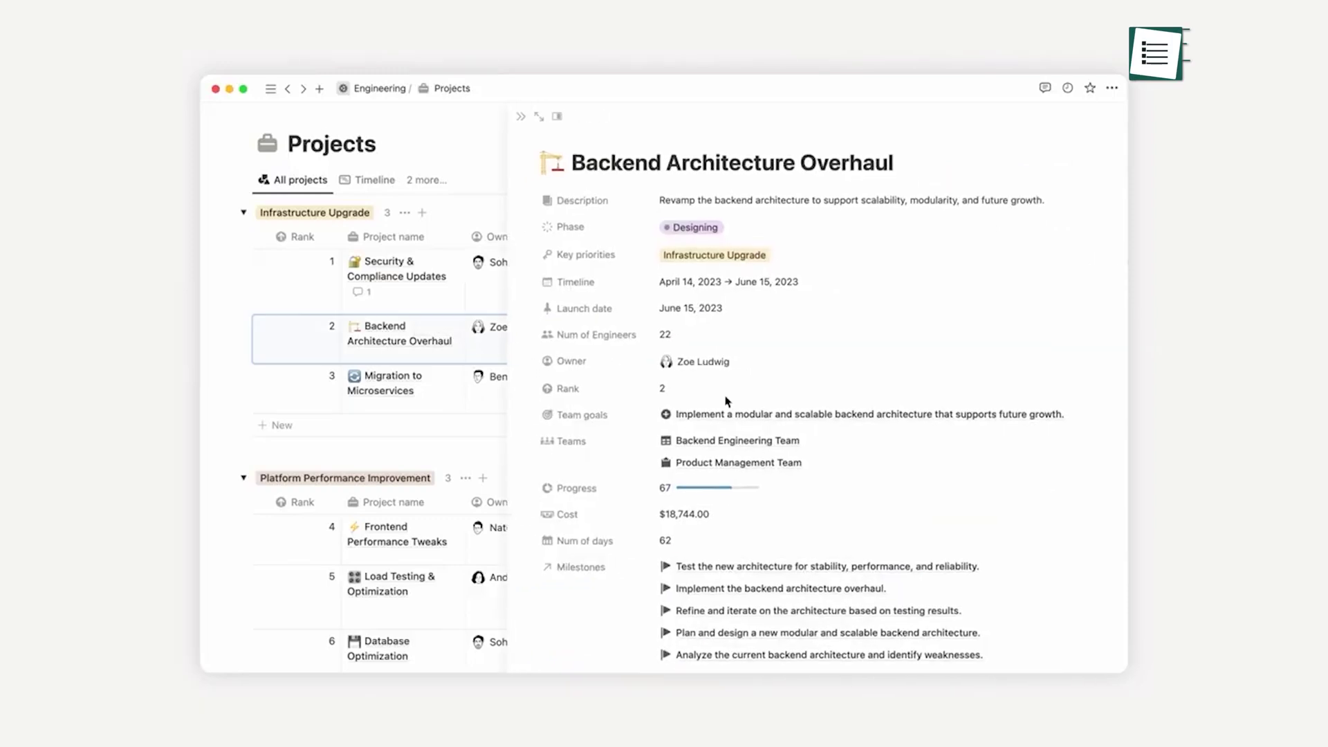
pyautogui.scroll(-2, 788, 415)
pyautogui.scroll(-5, 872, 436)
pyautogui.scroll(-2, 878, 436)
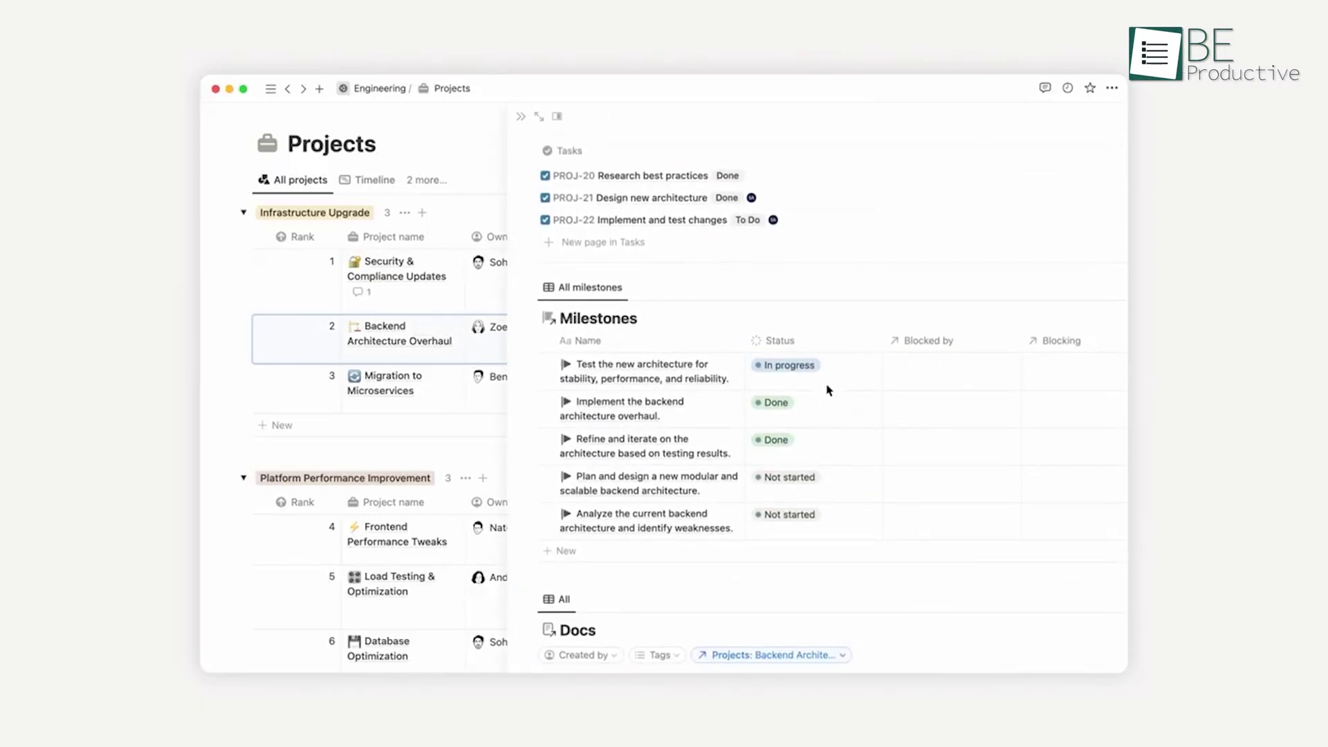
pyautogui.click(806, 368)
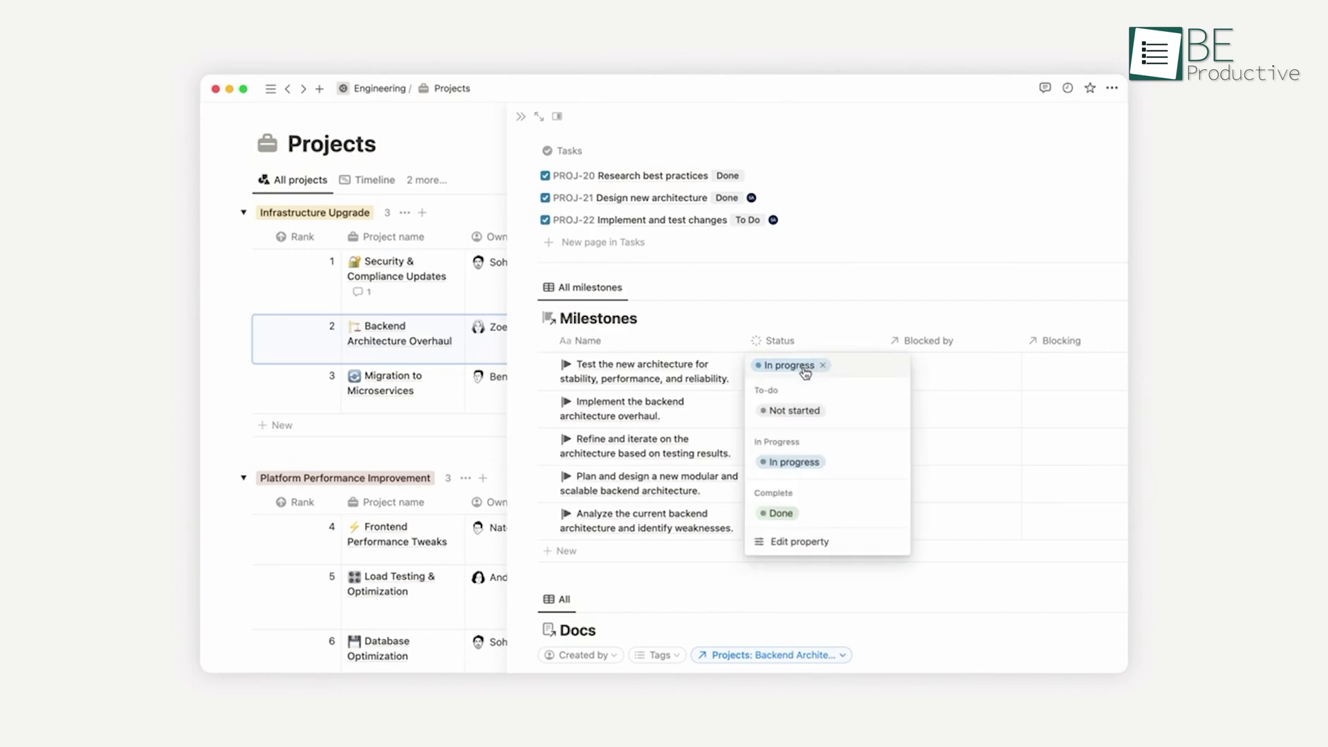
pyautogui.click(789, 515)
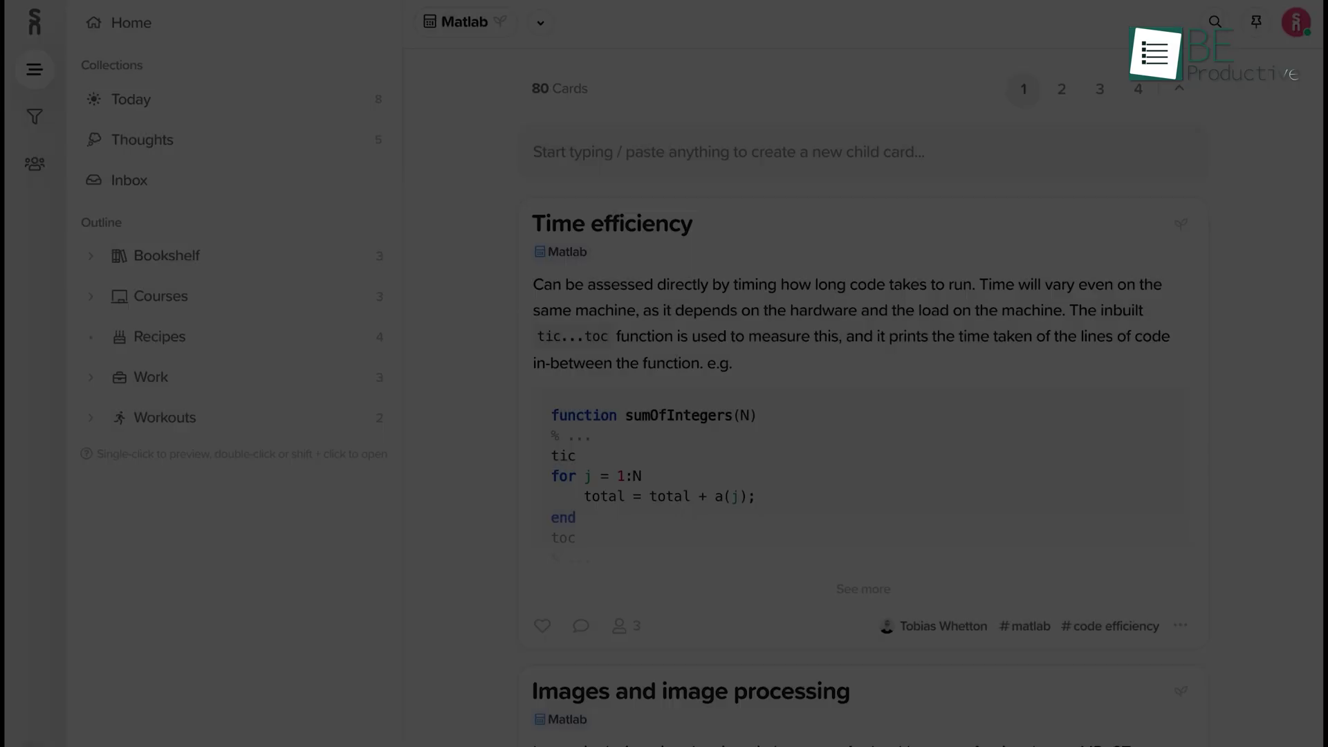
pyautogui.write('tegral')
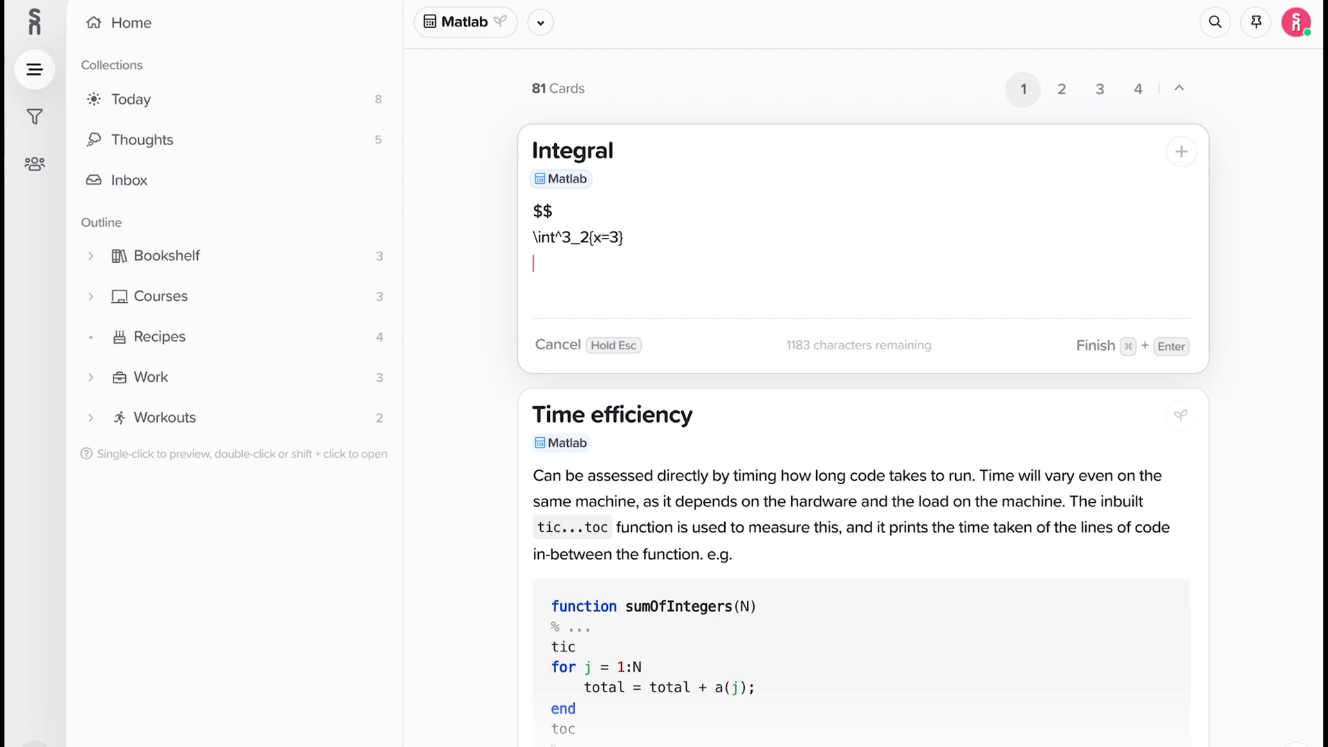
# - Save the new Integral card with its LaTeX integral in the Matlab collection
pyautogui.press('super+Return')
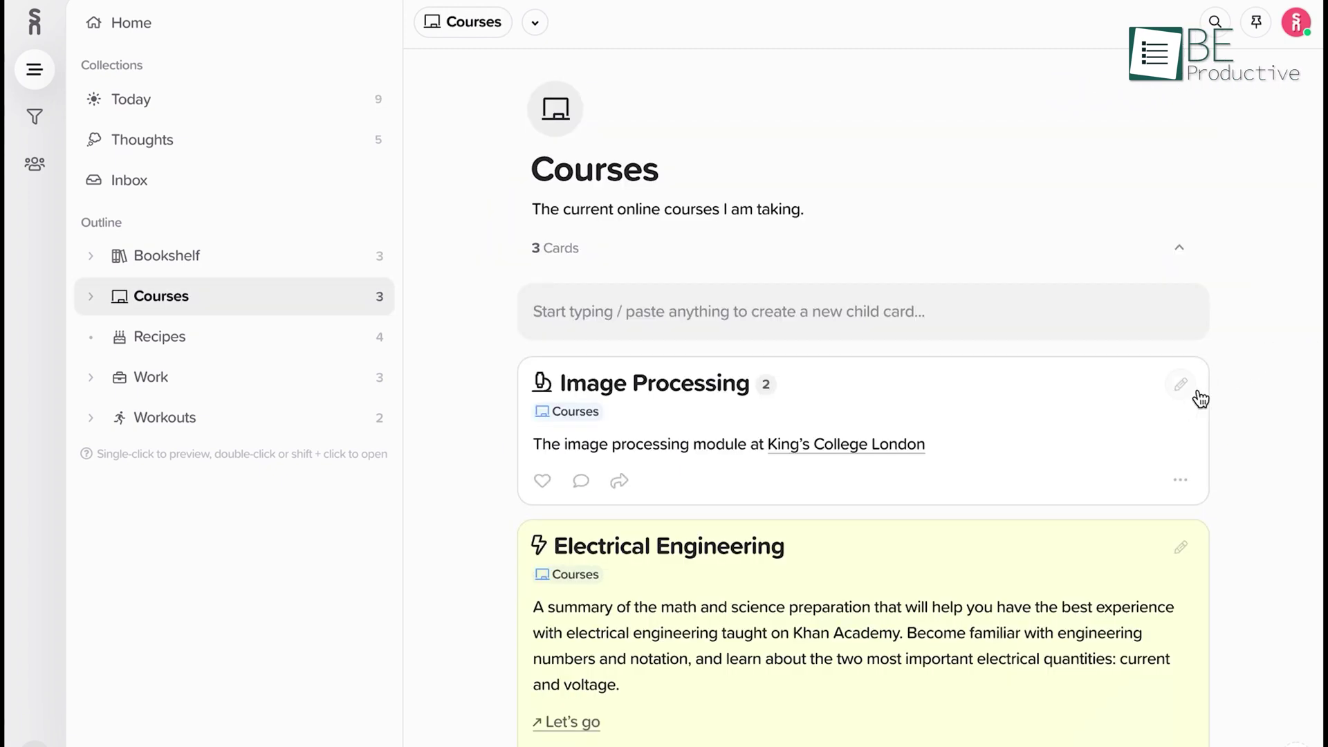
# - Add the Pink colour to the Image Processing card and save the edit
pyautogui.click(1181, 385)
pyautogui.click(1181, 385)
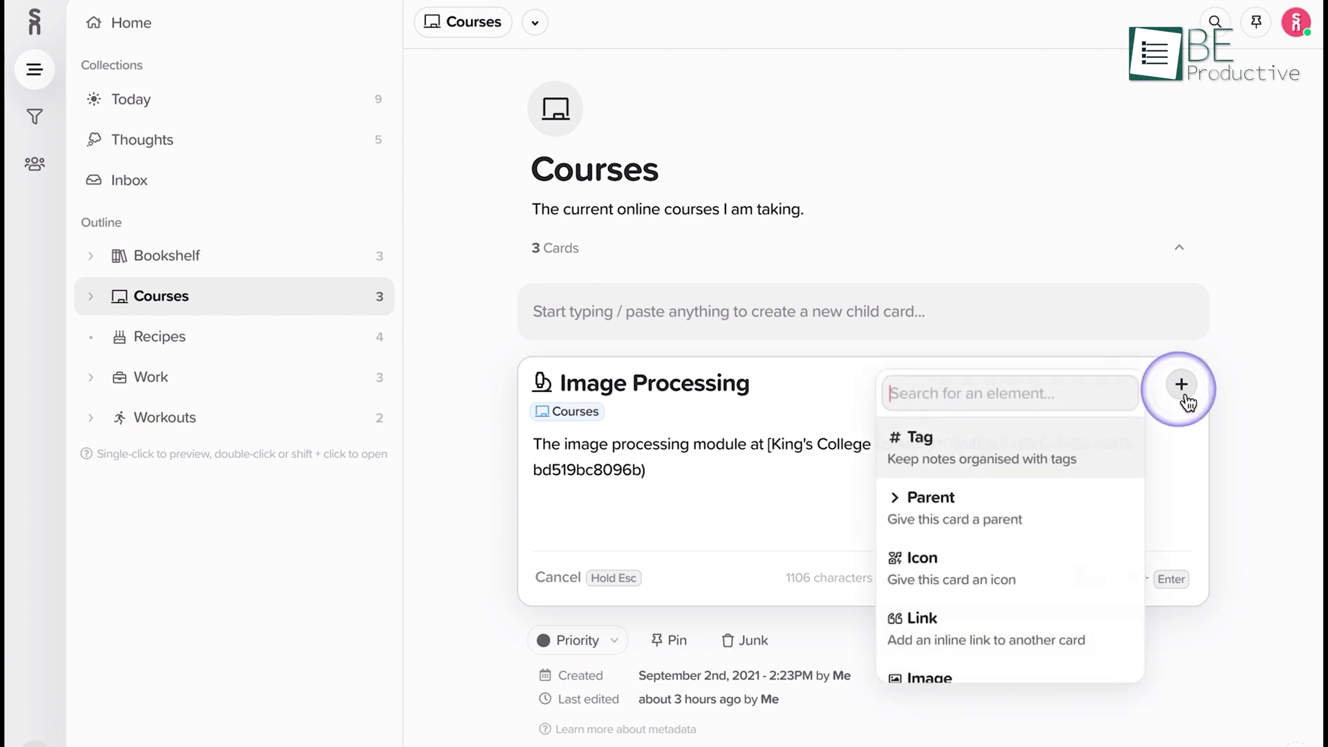
pyautogui.scroll(-3, 1062, 639)
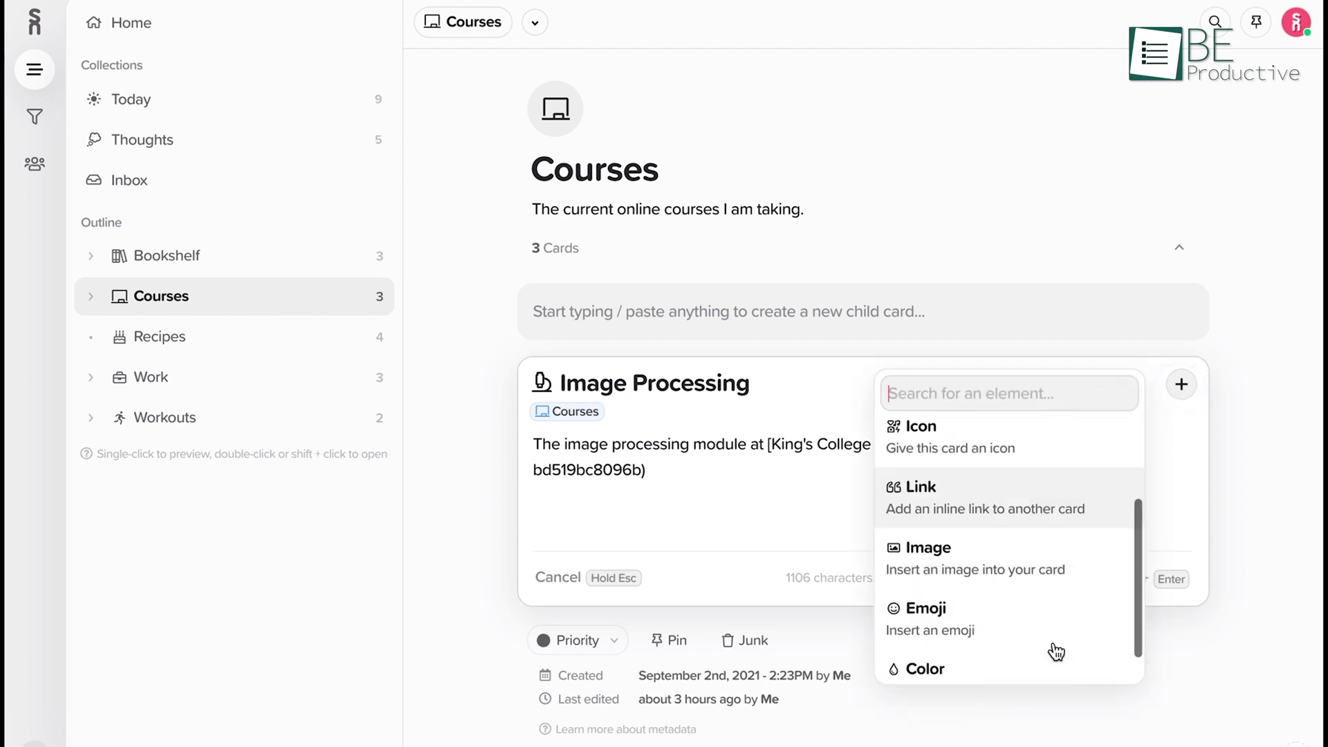
pyautogui.scroll(-1, 1053, 649)
pyautogui.click(1052, 647)
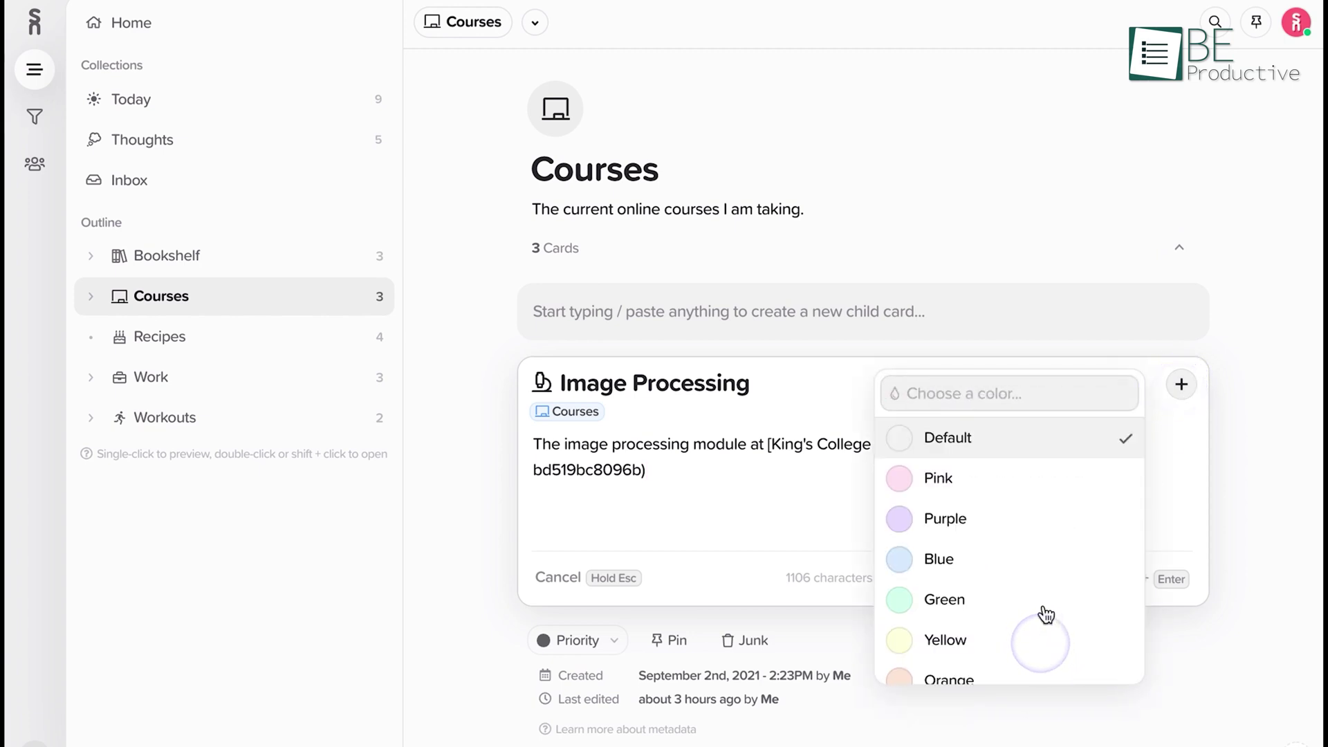
pyautogui.click(1028, 504)
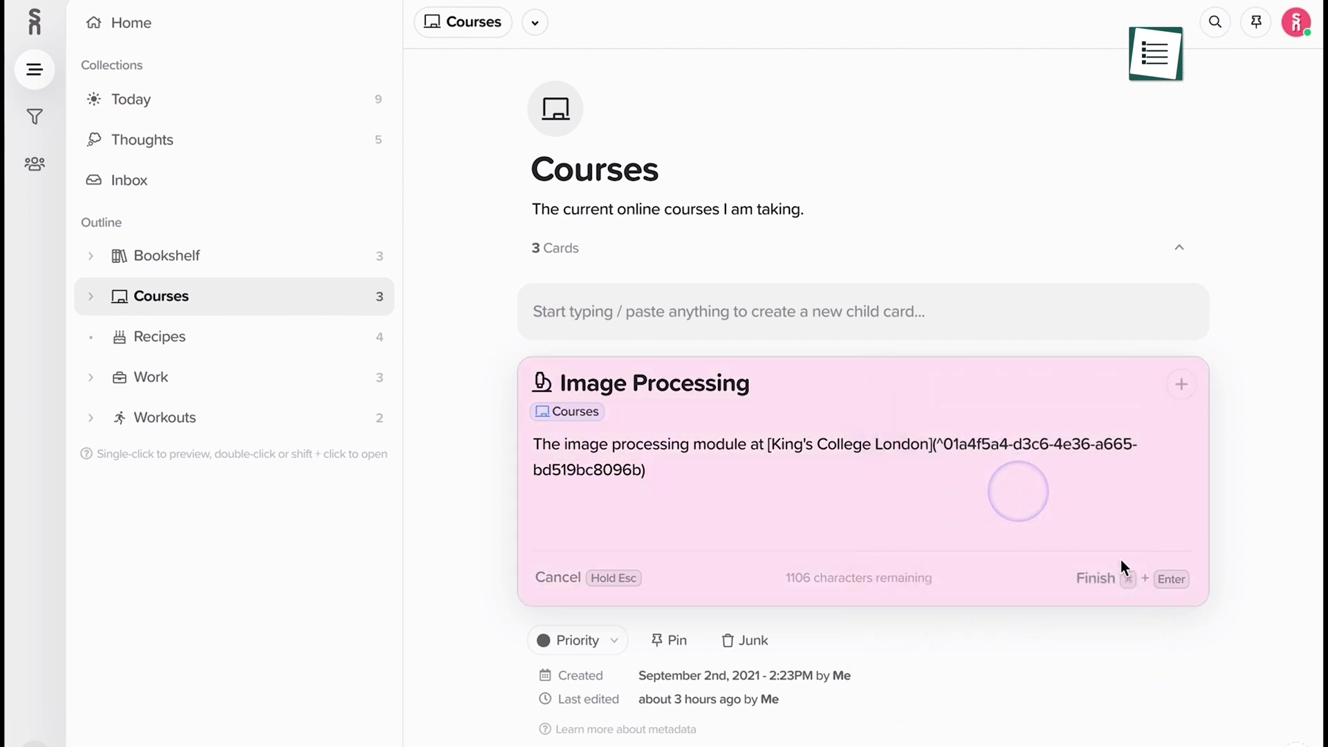
pyautogui.click(1131, 593)
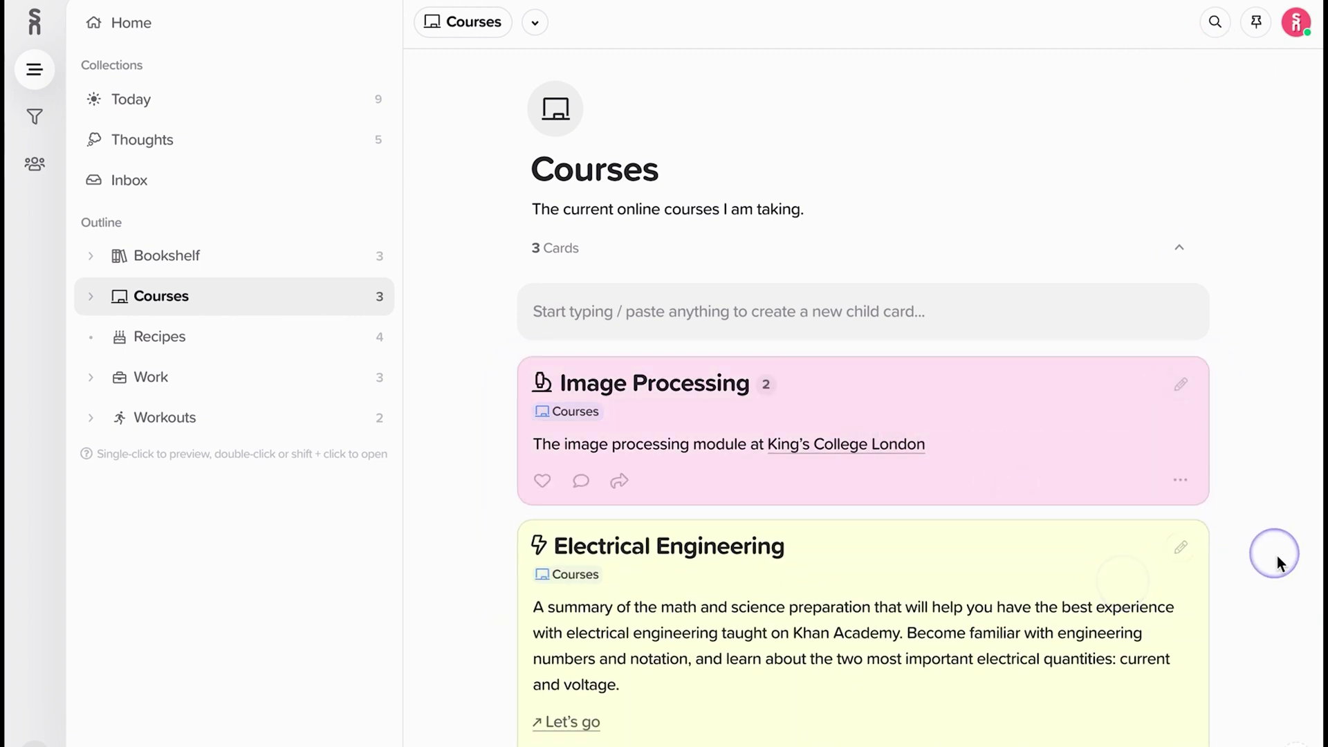
pyautogui.scroll(-3, 1278, 555)
pyautogui.scroll(-1, 1276, 554)
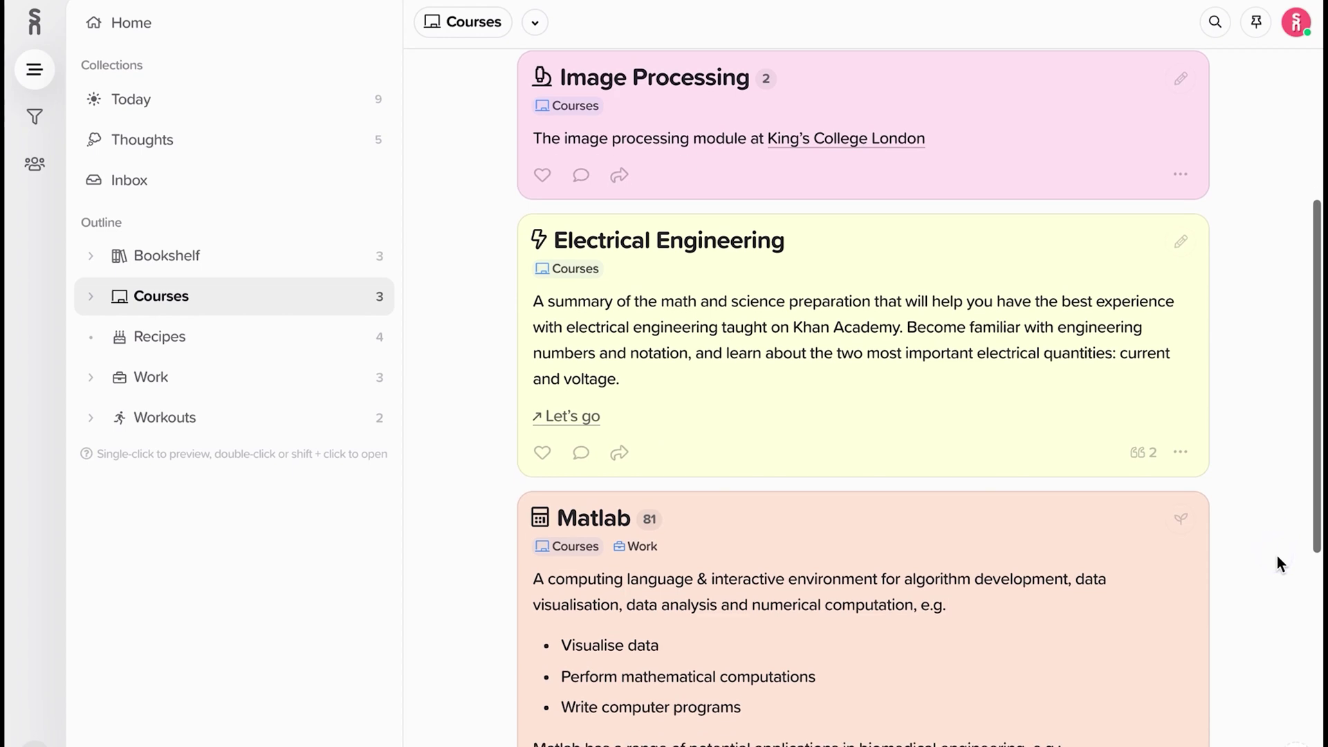
pyautogui.scroll(-1, 1277, 562)
pyautogui.scroll(-2, 1277, 562)
pyautogui.scroll(-1, 1277, 563)
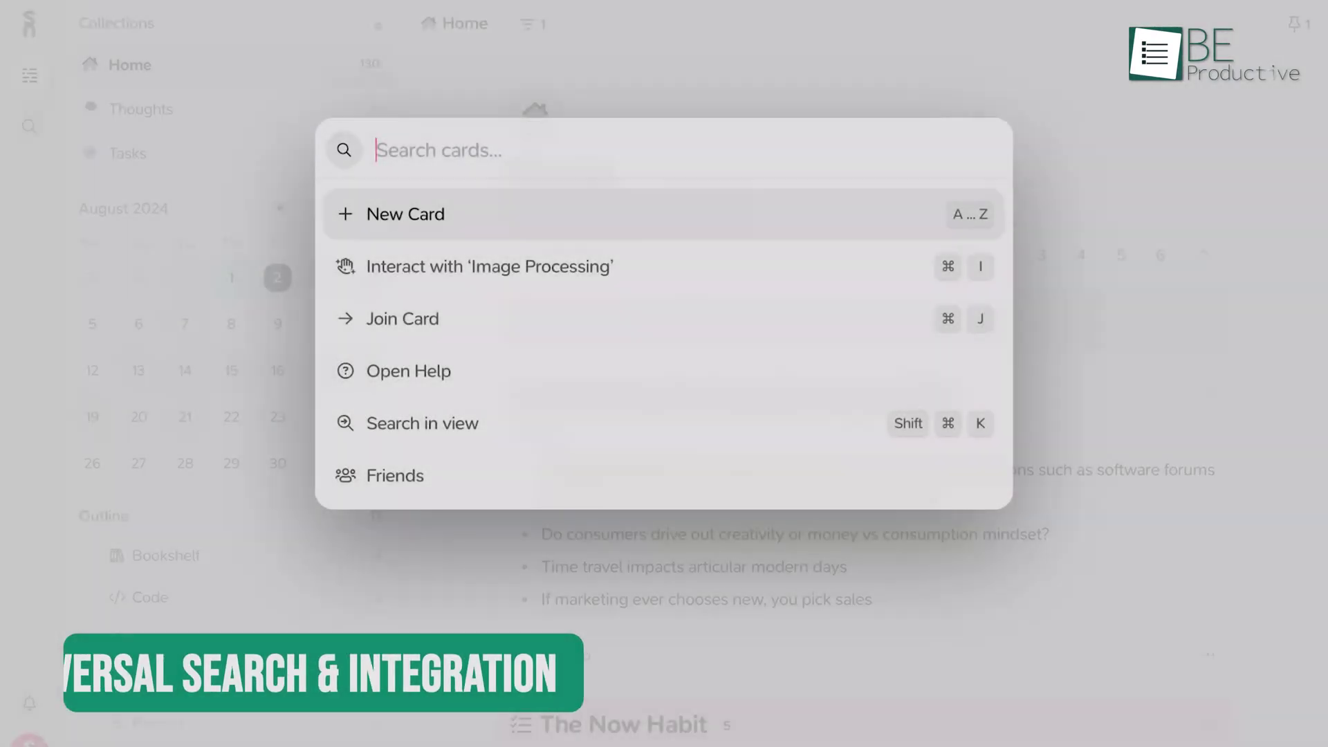
pyautogui.write('time')
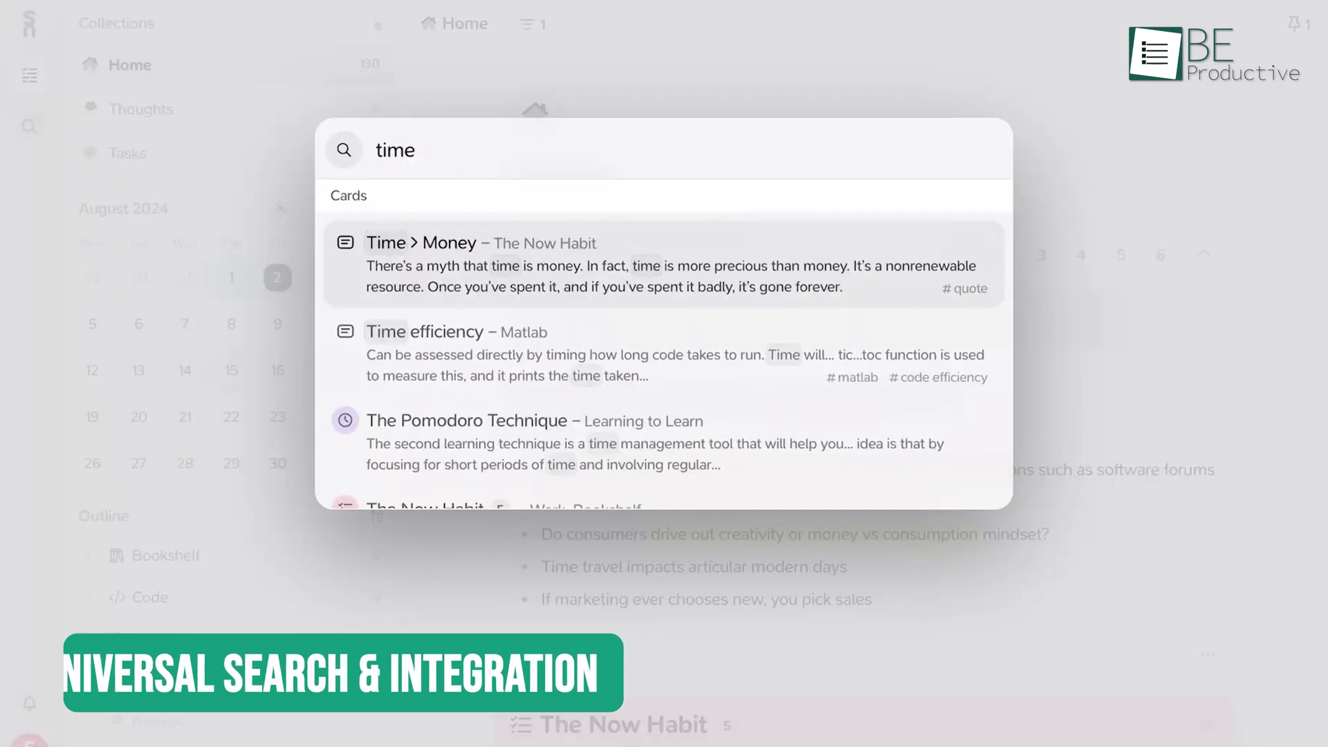
pyautogui.press('Return')
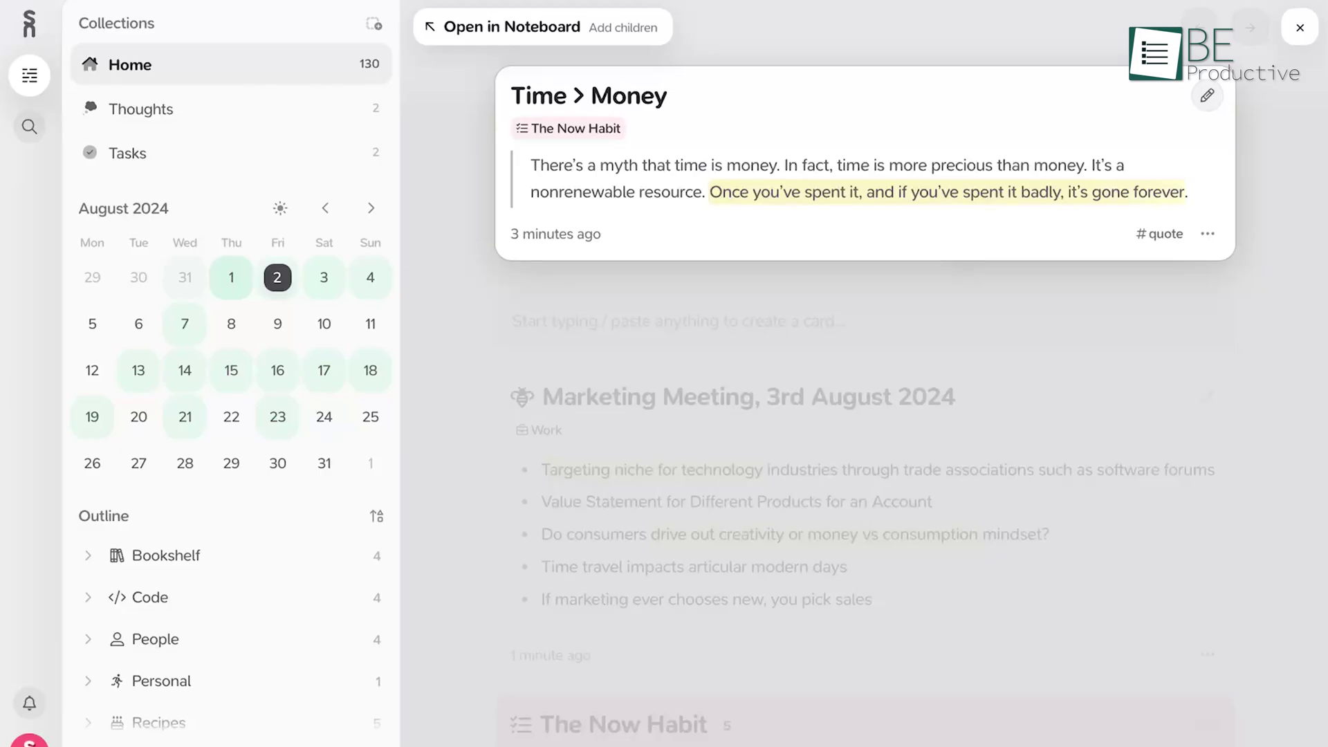
pyautogui.press('super+k')
pyautogui.write('go t')
pyautogui.press('Down')
pyautogui.press('Down')
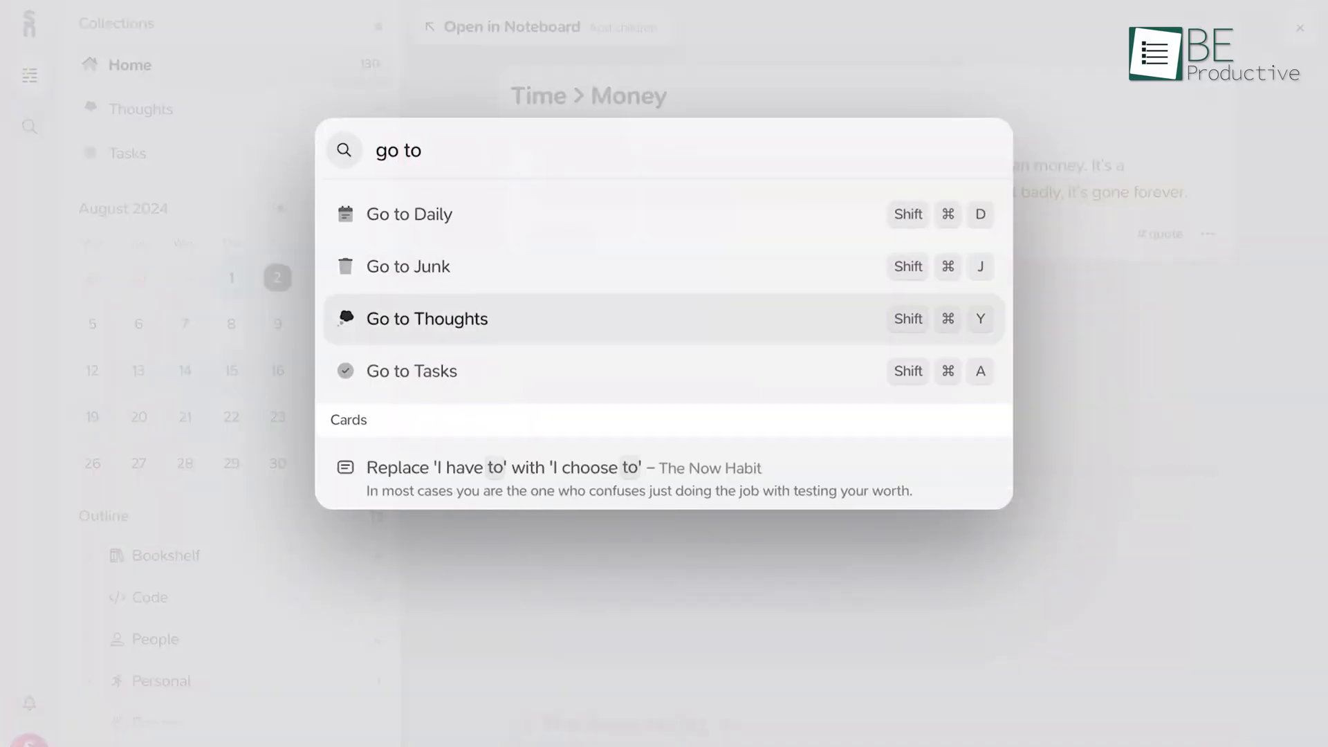
pyautogui.press('Down')
pyautogui.press('Return')
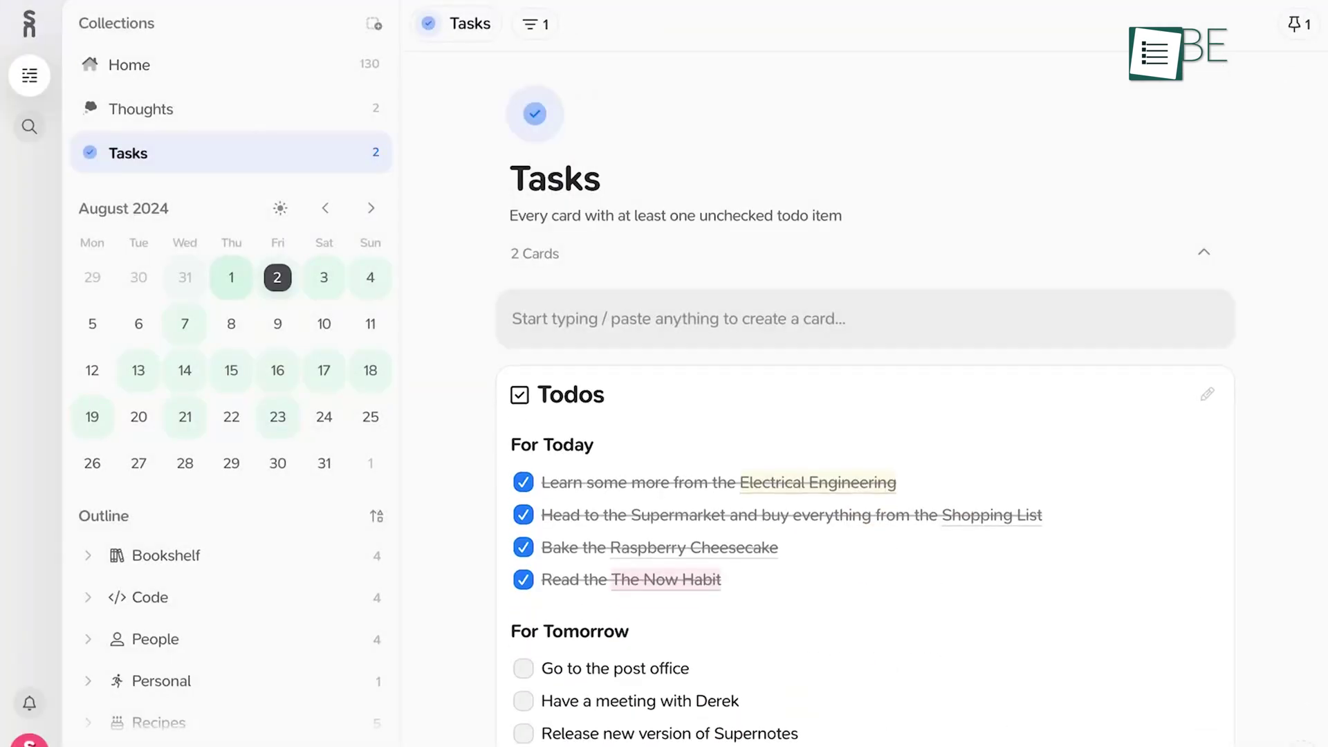
pyautogui.press('super+k')
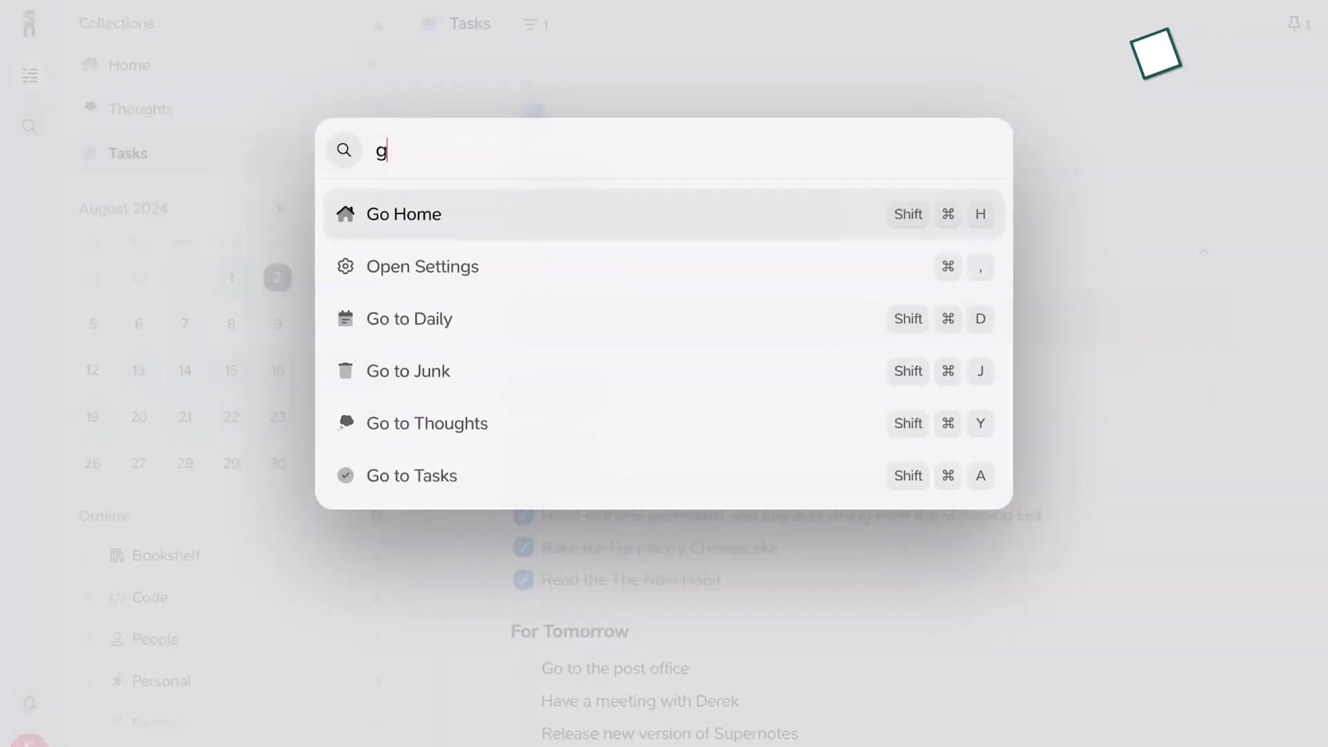
pyautogui.write('go h')
pyautogui.press('Return')
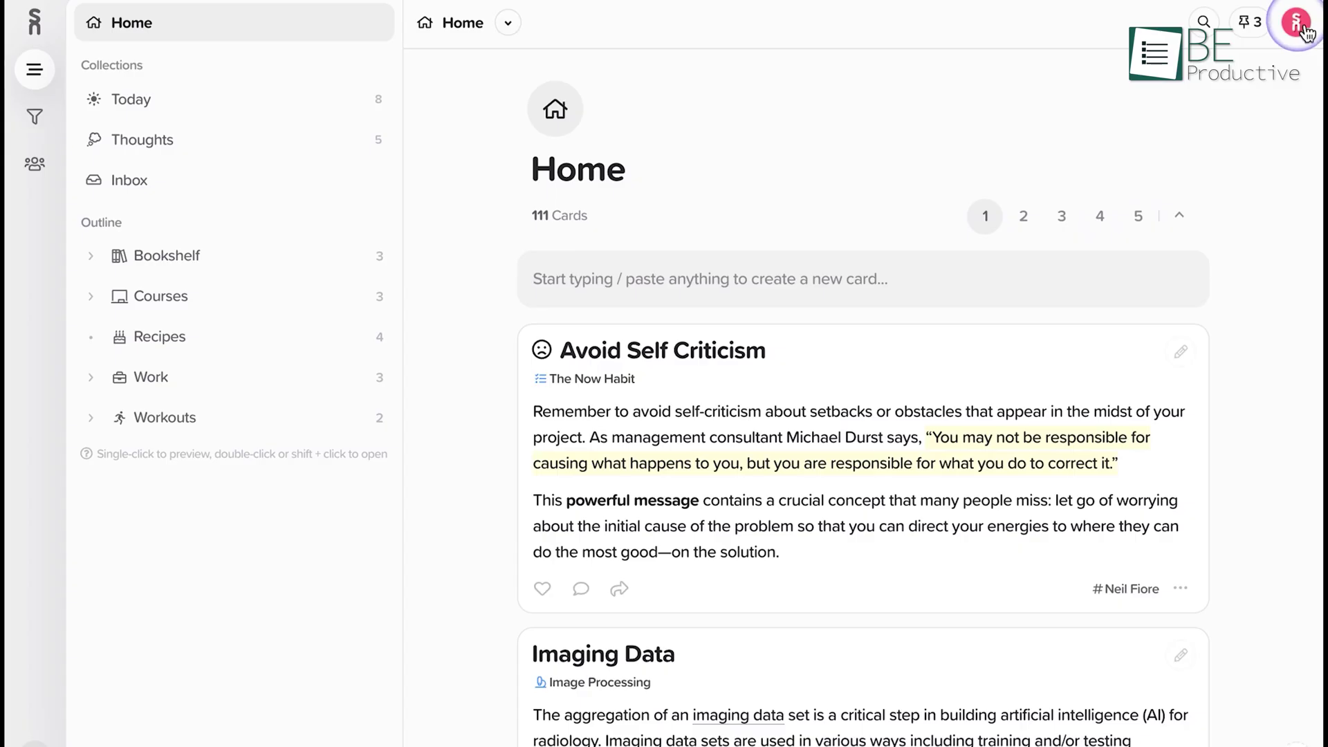
# - Generate a new API key under Settings > Manage API Keys
pyautogui.click(1215, 245)
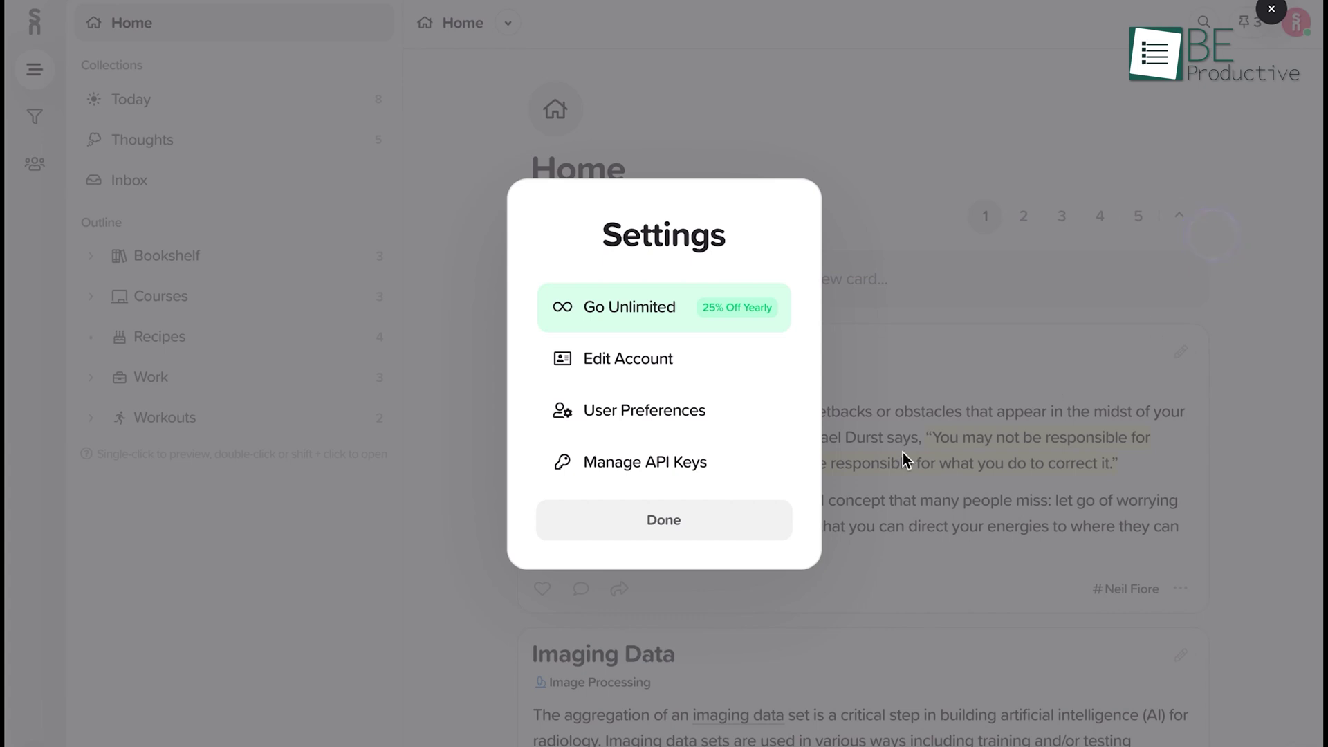
pyautogui.click(745, 486)
pyautogui.click(719, 467)
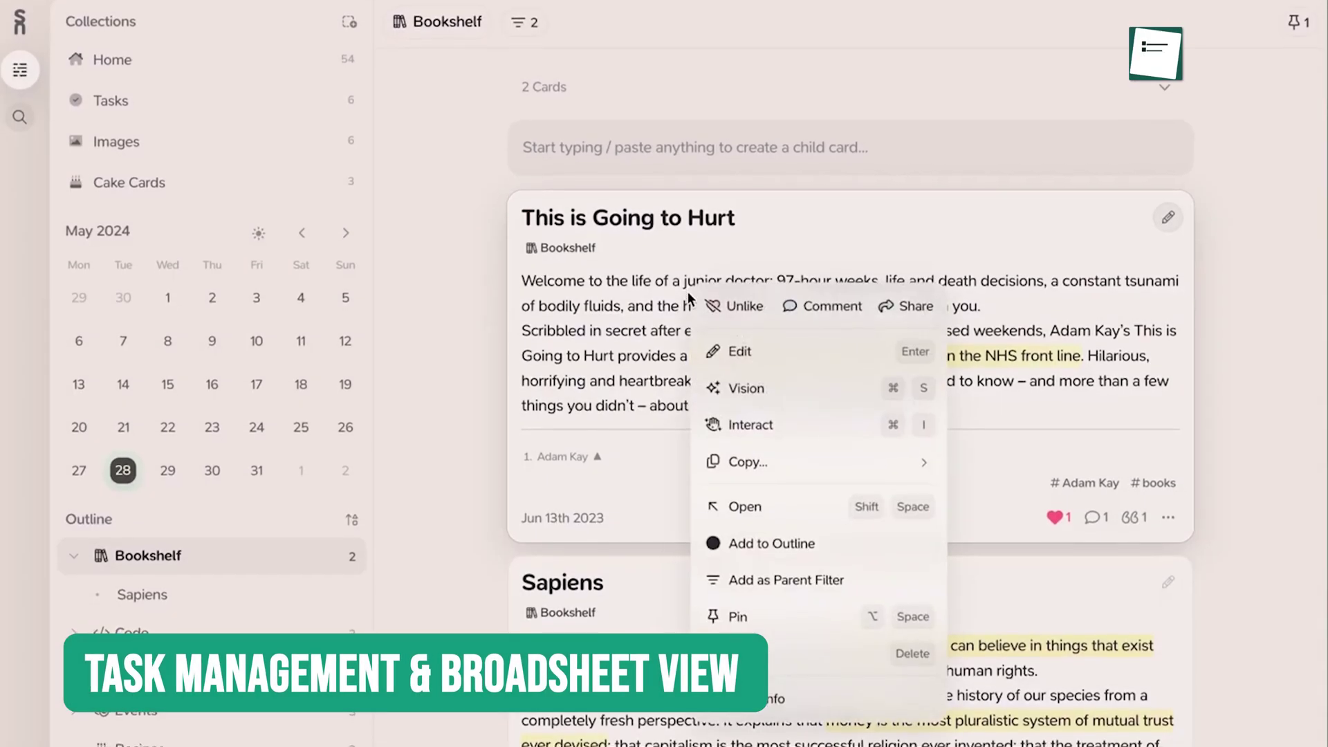
# - Add a card to the sidebar outline, then remove This is Going to Hurt from it
pyautogui.click(743, 541)
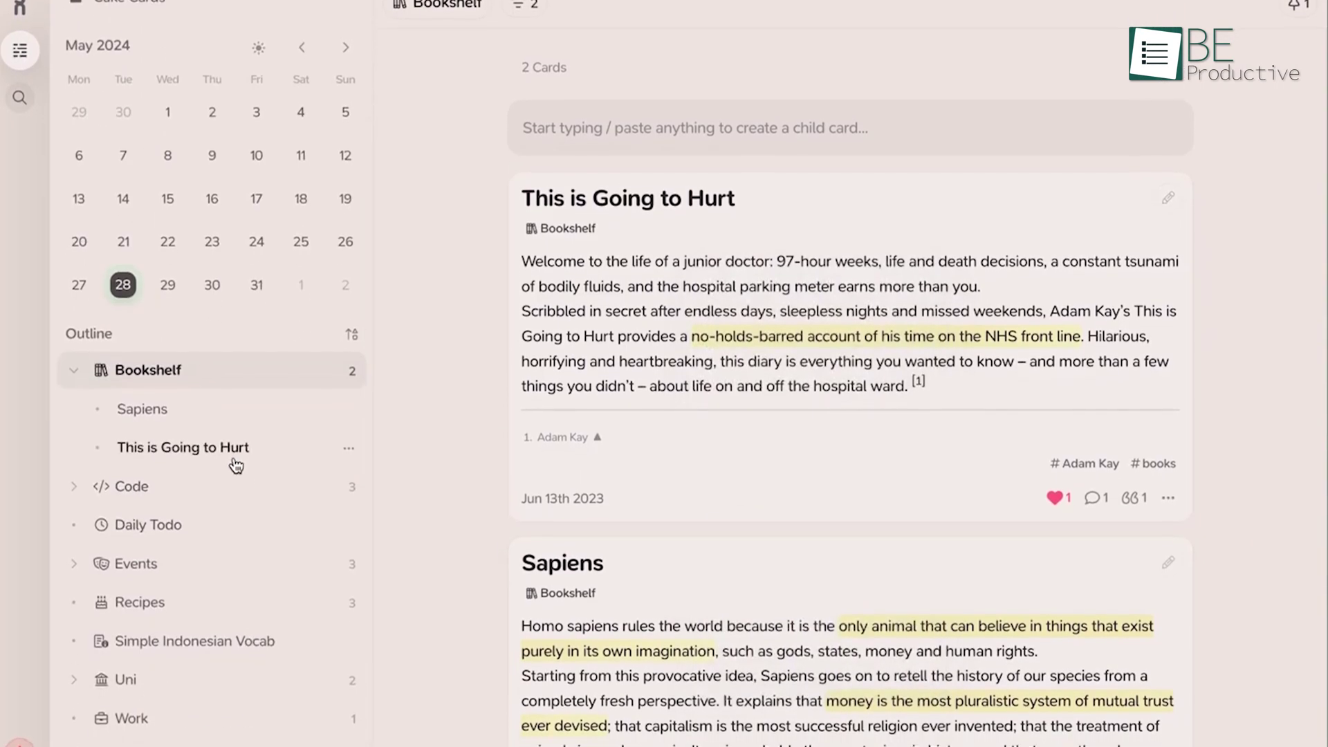
pyautogui.rightClick(233, 455)
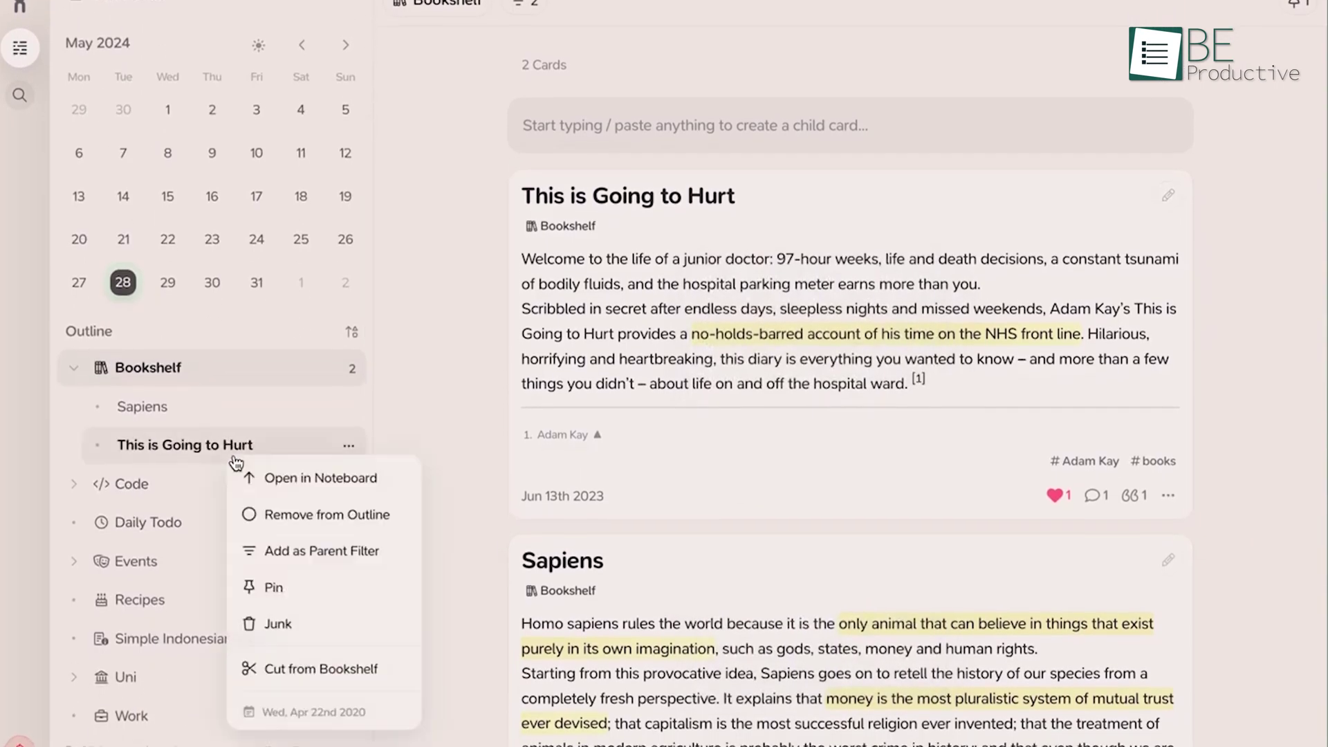
pyautogui.click(326, 508)
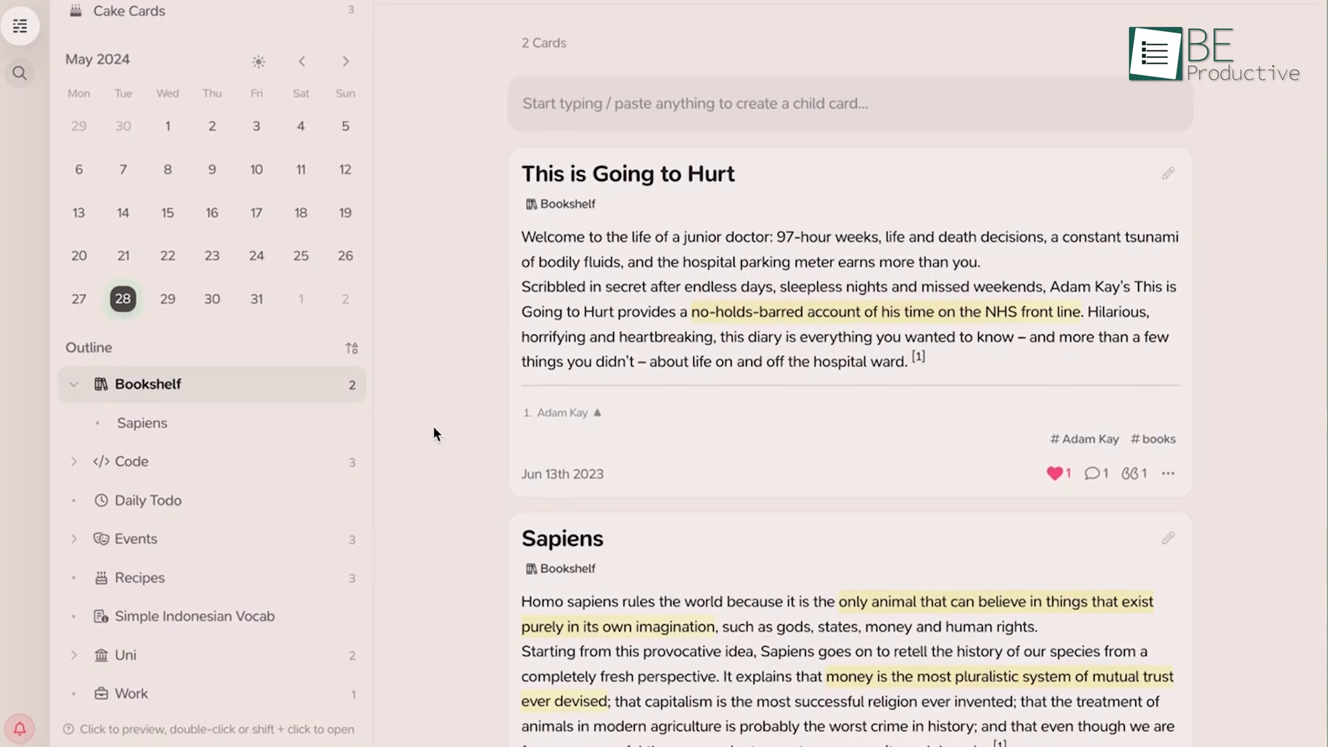
# - Junk Sapiens, view a book card's actions, and select Visualising multiple plots in Code
pyautogui.rightClick(325, 434)
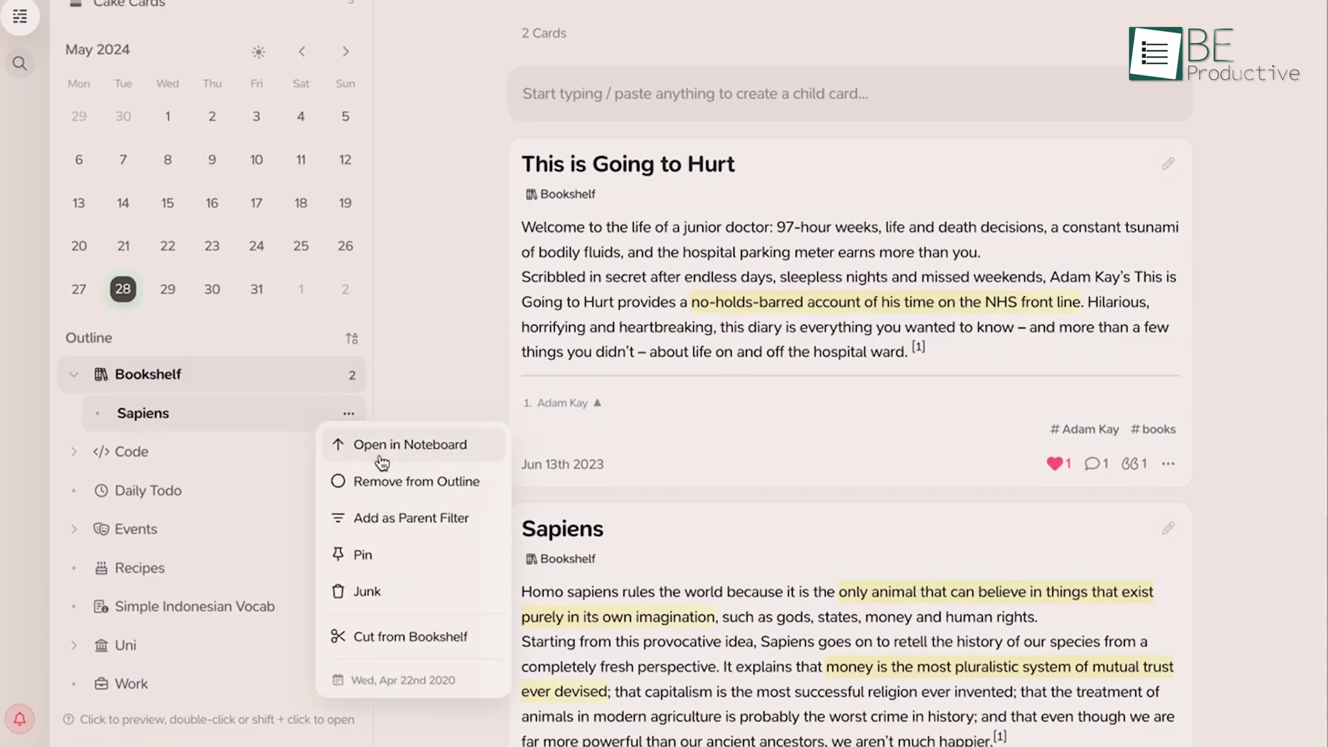
pyautogui.click(421, 591)
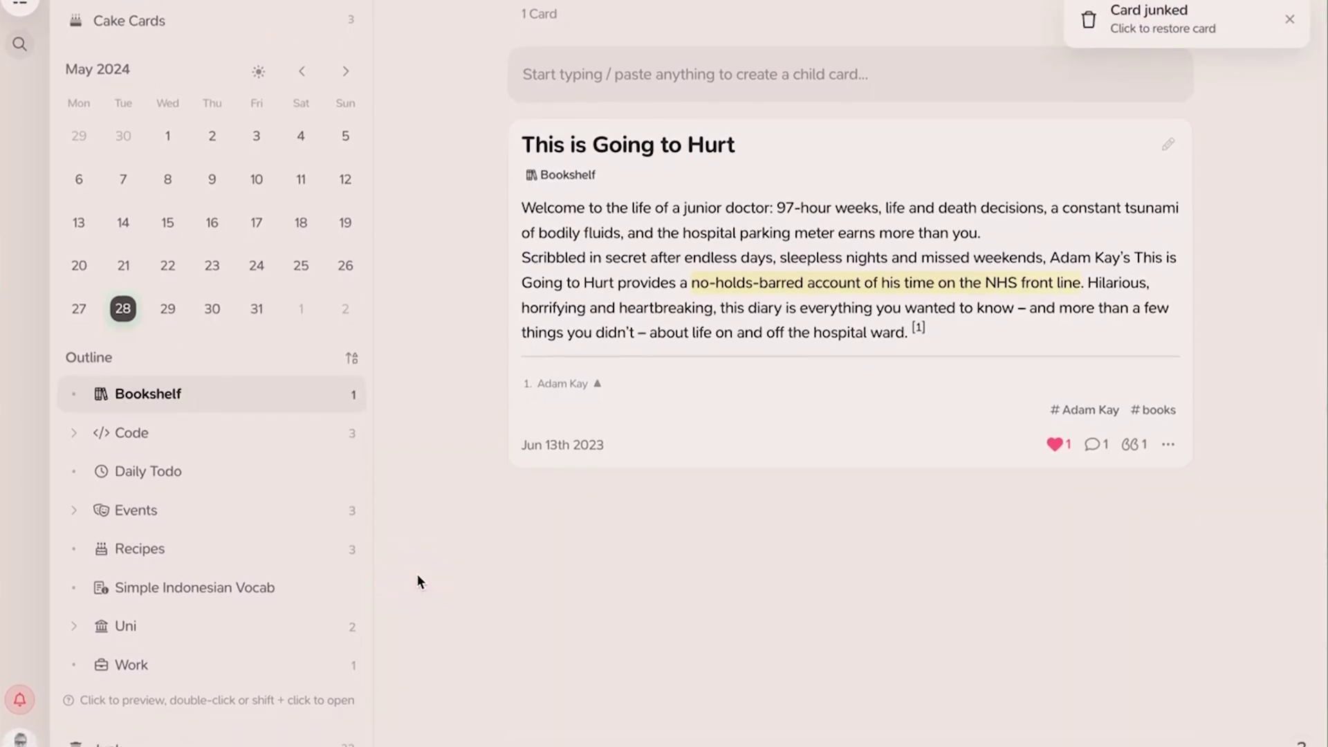
pyautogui.rightClick(754, 375)
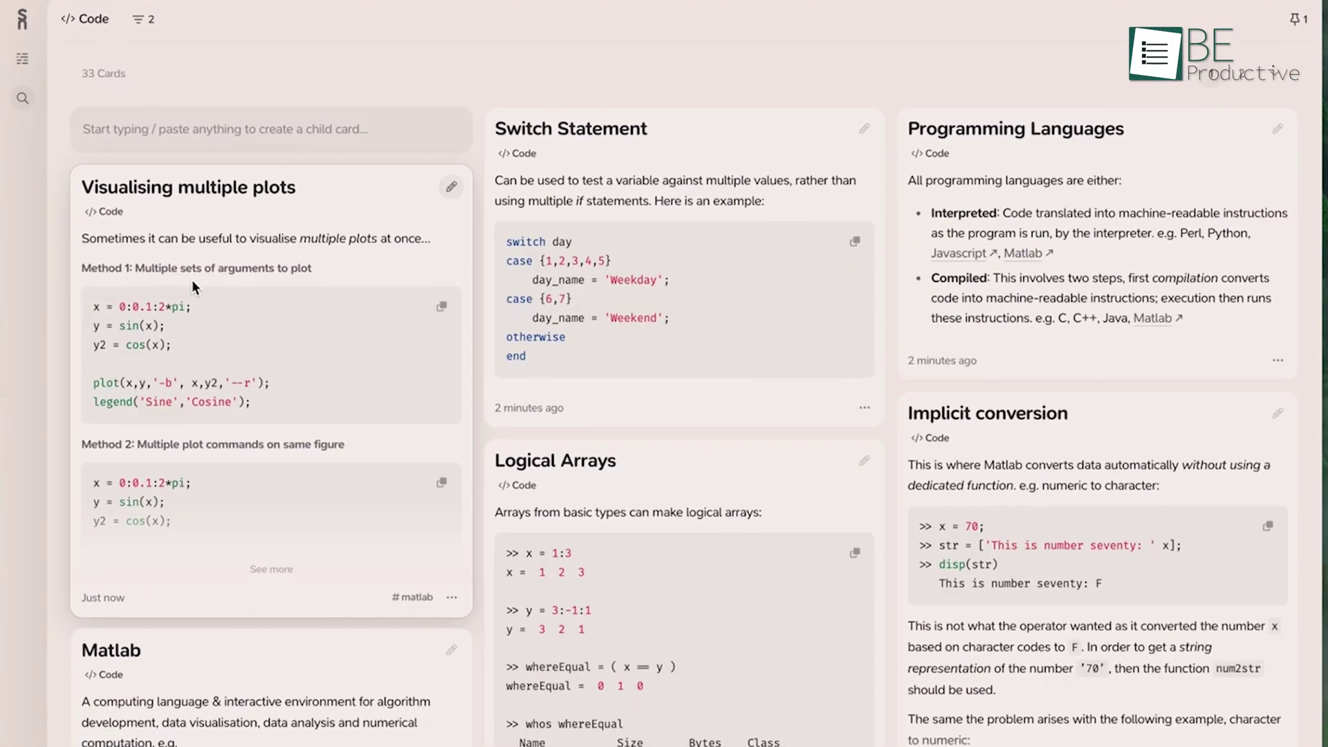
pyautogui.keyDown('super'); pyautogui.click(192, 279); pyautogui.keyUp('super')
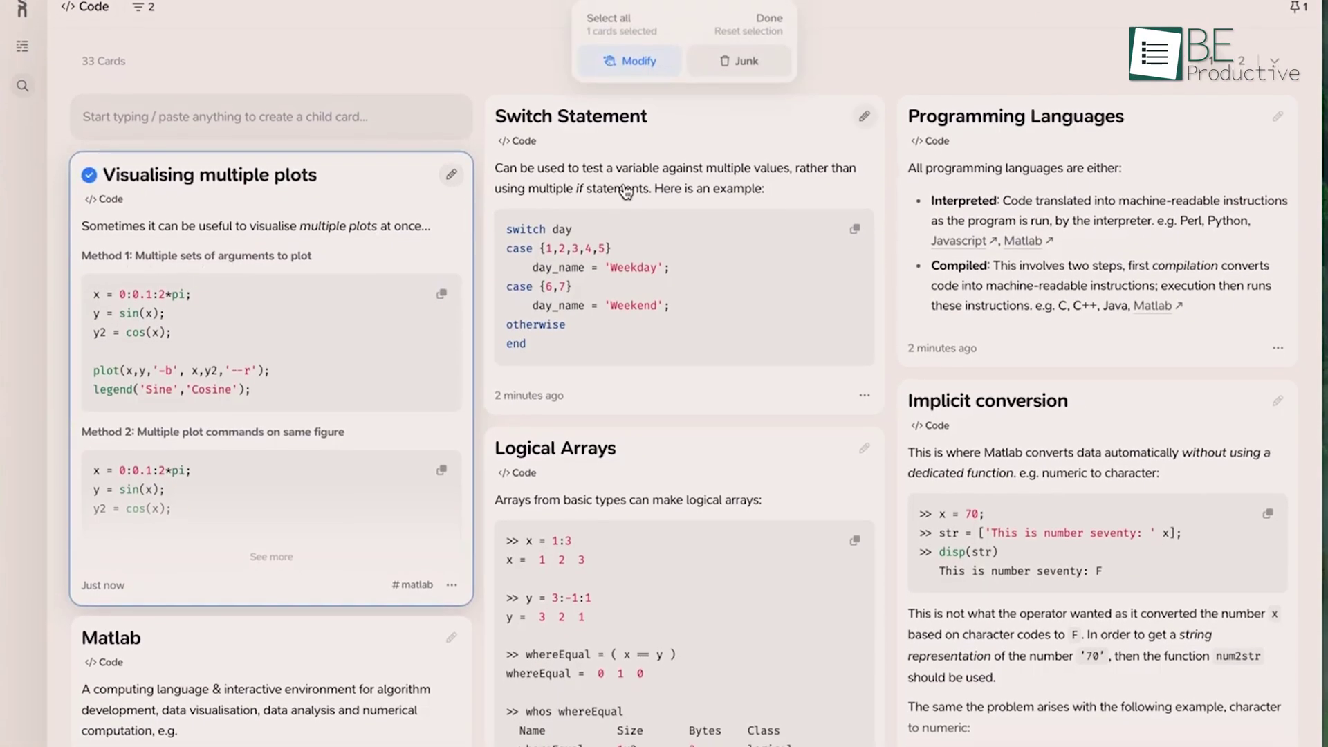
pyautogui.scroll(-1, 626, 192)
# - Add Switch Statement and Implicit conversion to the selection and junk all three cards
pyautogui.keyDown('super'); pyautogui.click(648, 169); pyautogui.keyUp('super')
pyautogui.keyDown('super'); pyautogui.click(1076, 520); pyautogui.keyUp('super')
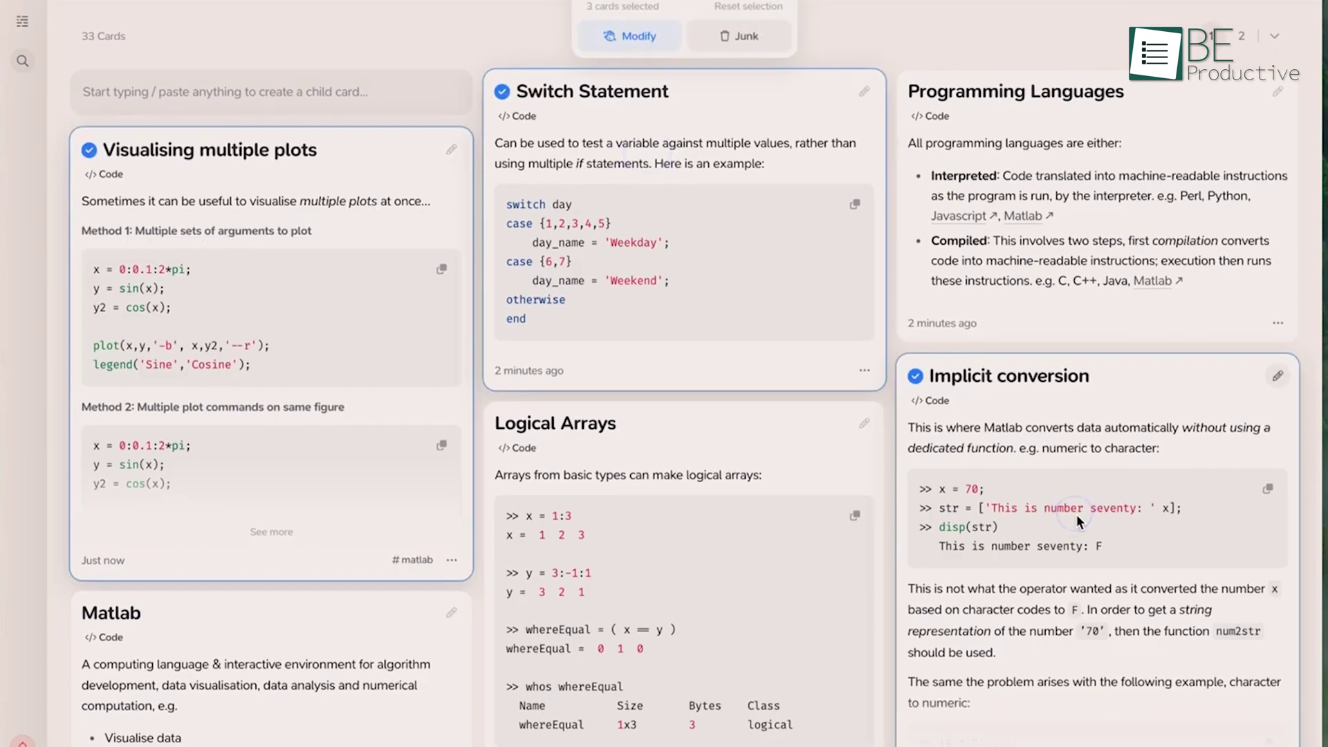
pyautogui.hotkey('ctrl', 'k')
pyautogui.write('junk')
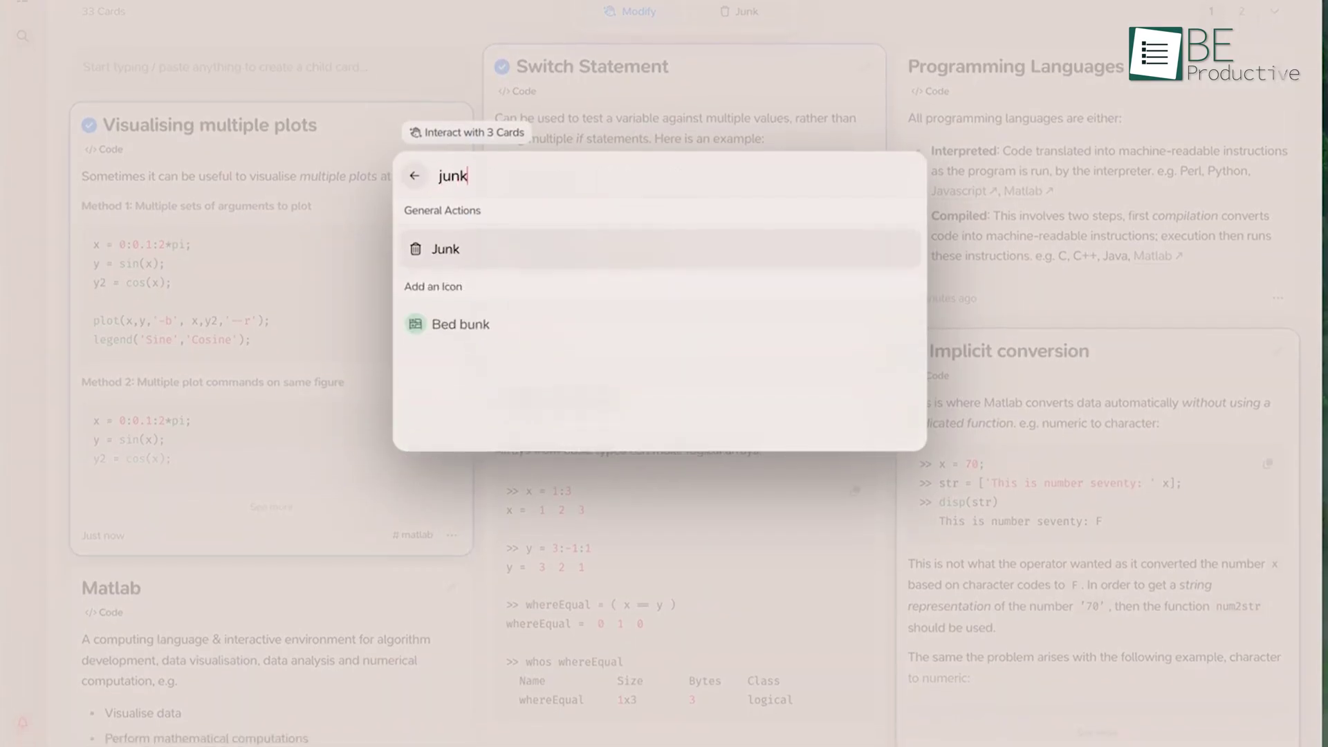
pyautogui.press('Return')
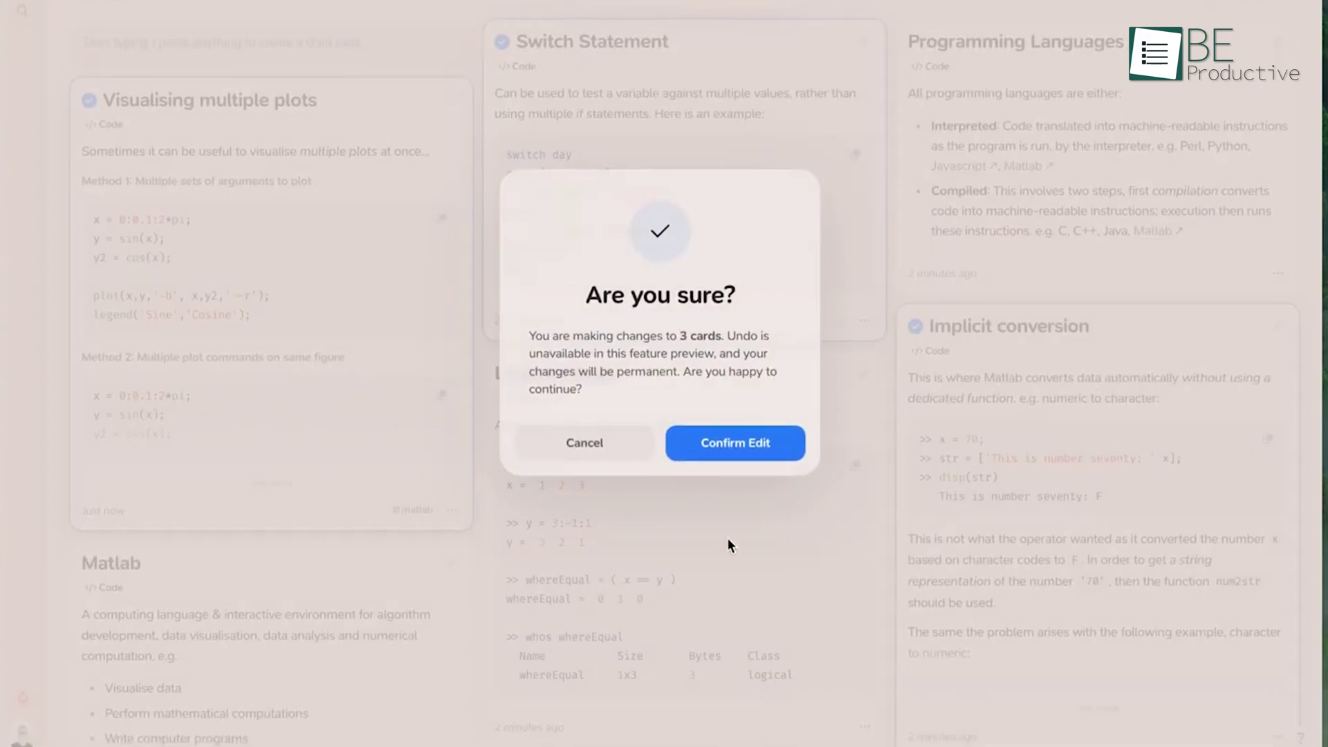
pyautogui.click(695, 441)
pyautogui.write('tement can be used to test against *multiple* values:')
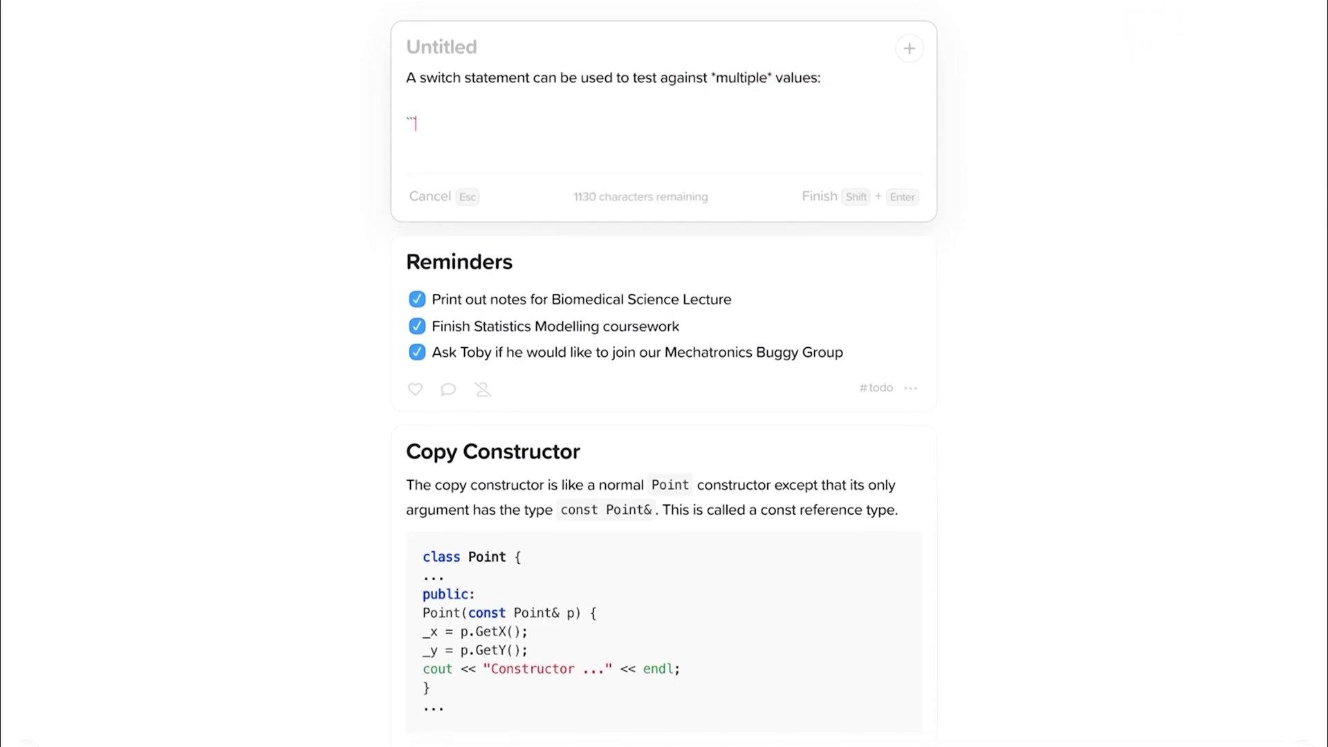
pyautogui.write('switch day')
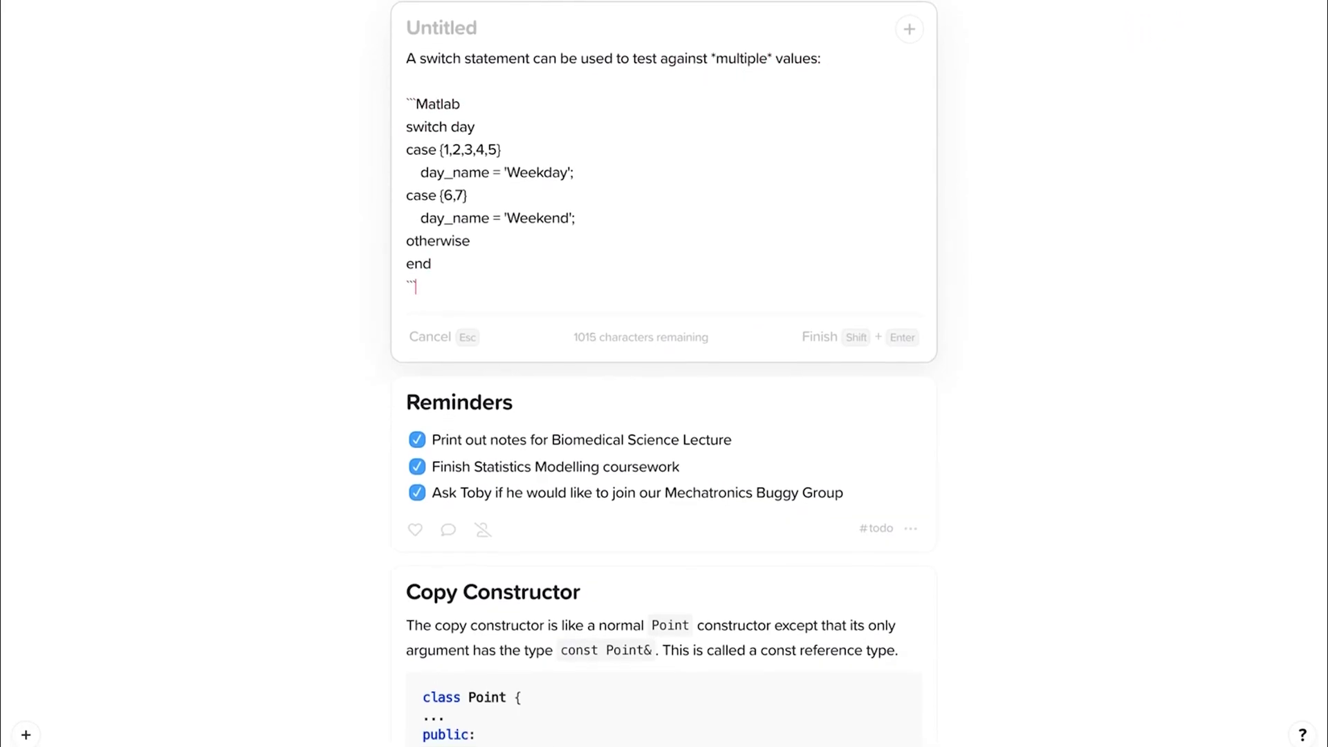
pyautogui.write(" case {1,2,3,4,5}     day_name = 'Weekday'; case {6,7}     day_name = 'Weekend'; otherwise end tch Statement")
pyautogui.write('`')
# - Tag the Switch Statement card 'code', filter the feed to code cards, then open Notion's Docs list
pyautogui.click(909, 19)
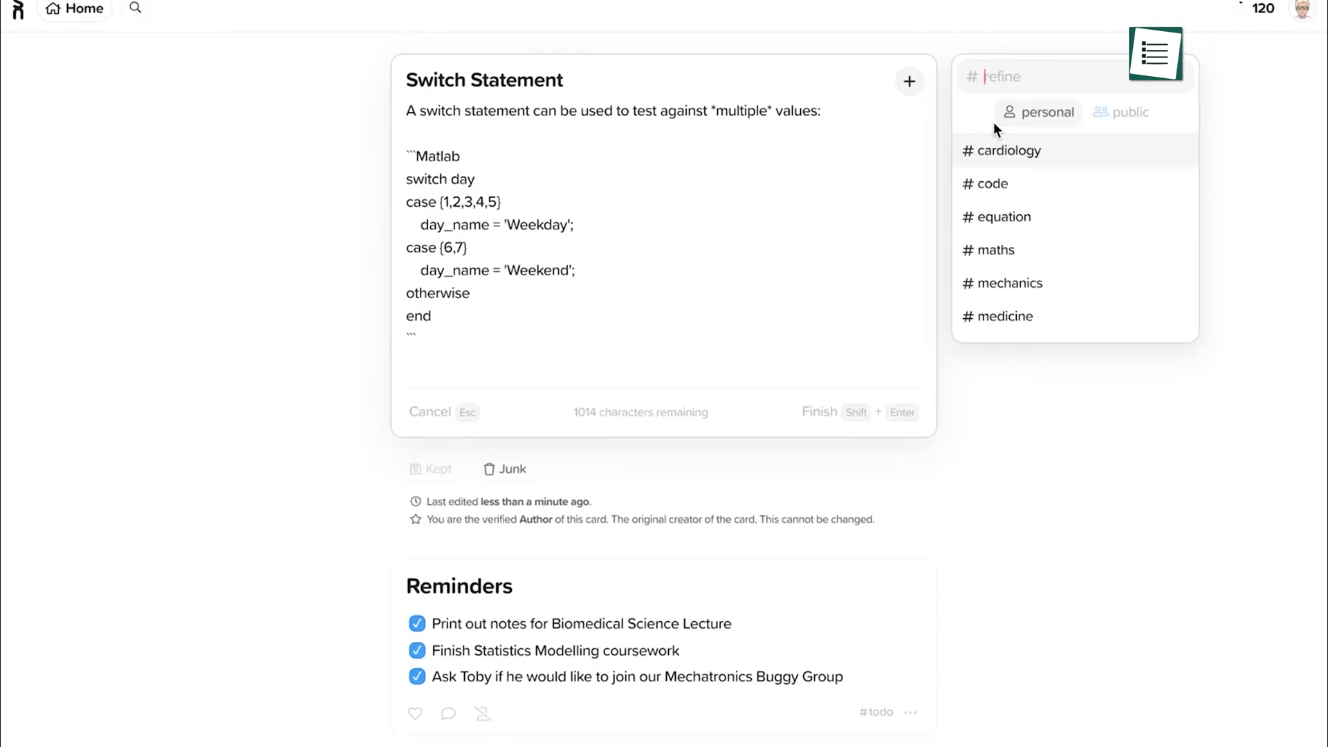
pyautogui.click(1002, 104)
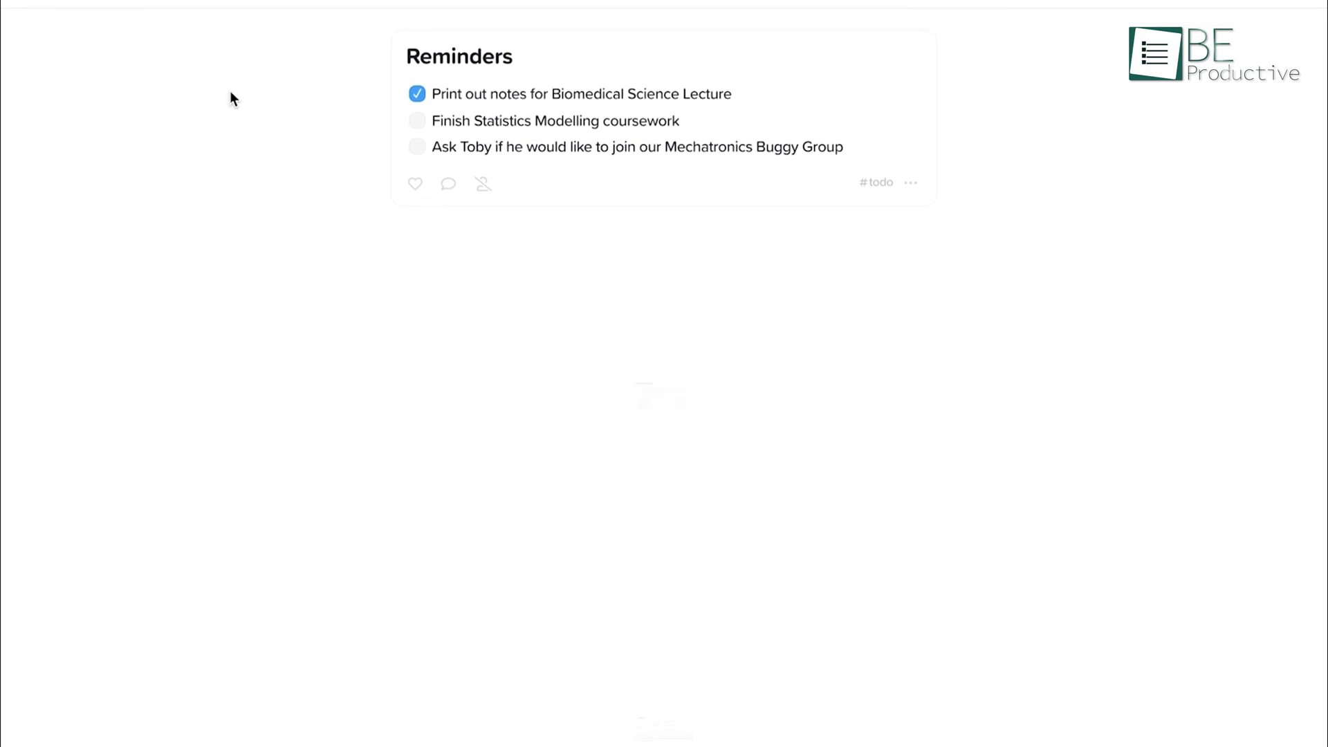
pyautogui.scroll(-5, 220, 119)
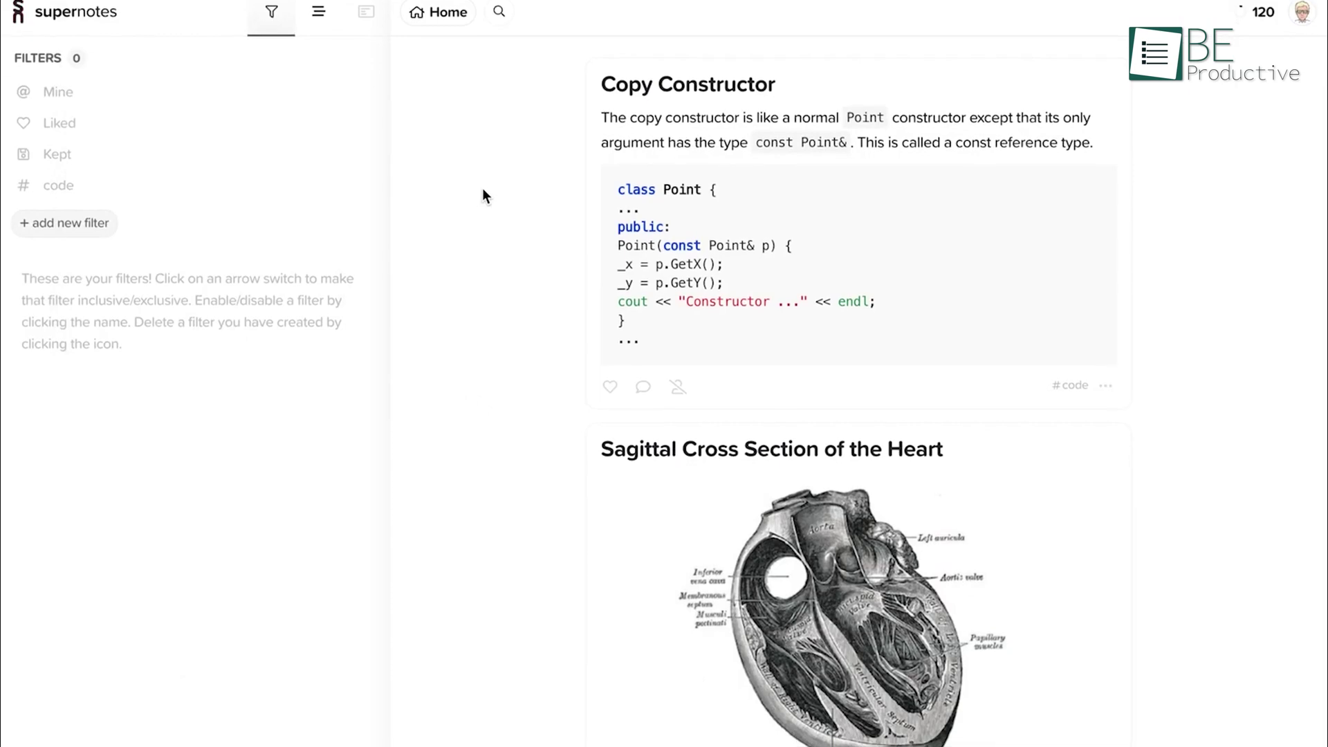
pyautogui.scroll(-5, 482, 249)
pyautogui.scroll(-5, 481, 244)
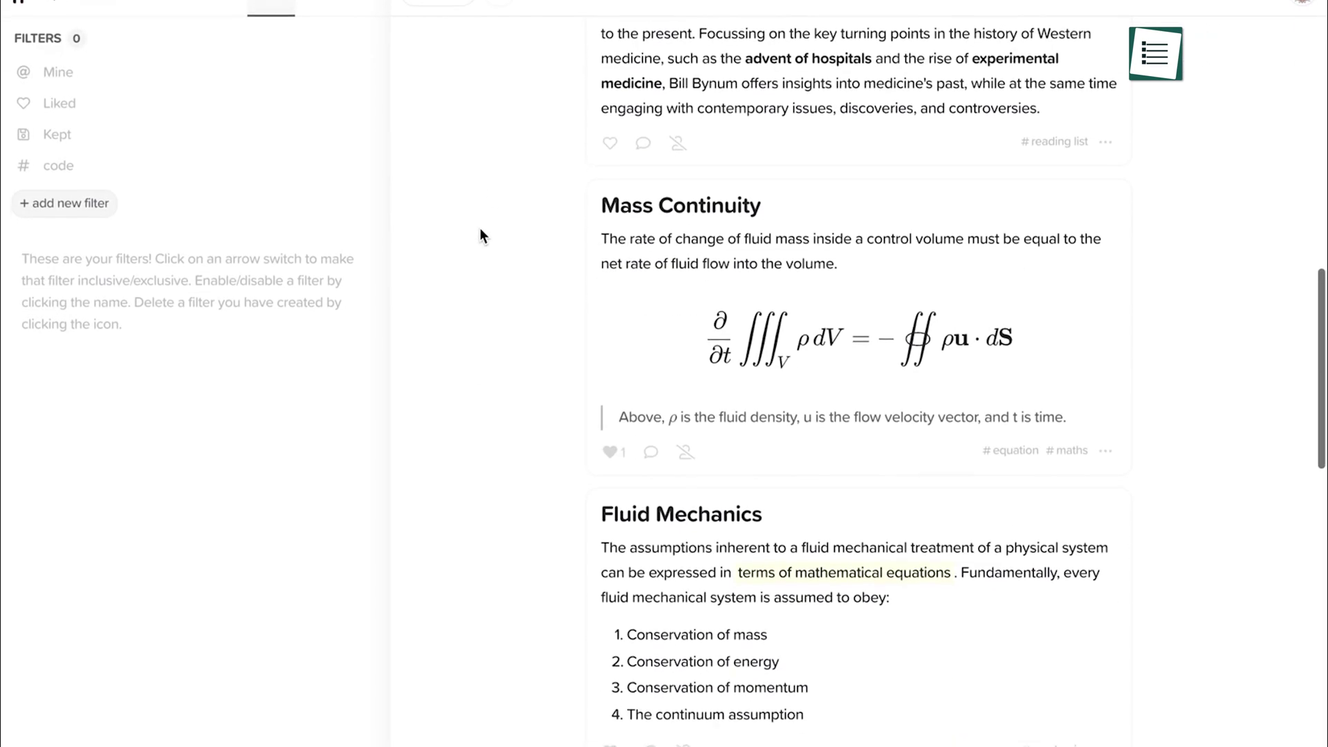
pyautogui.scroll(-1, 480, 236)
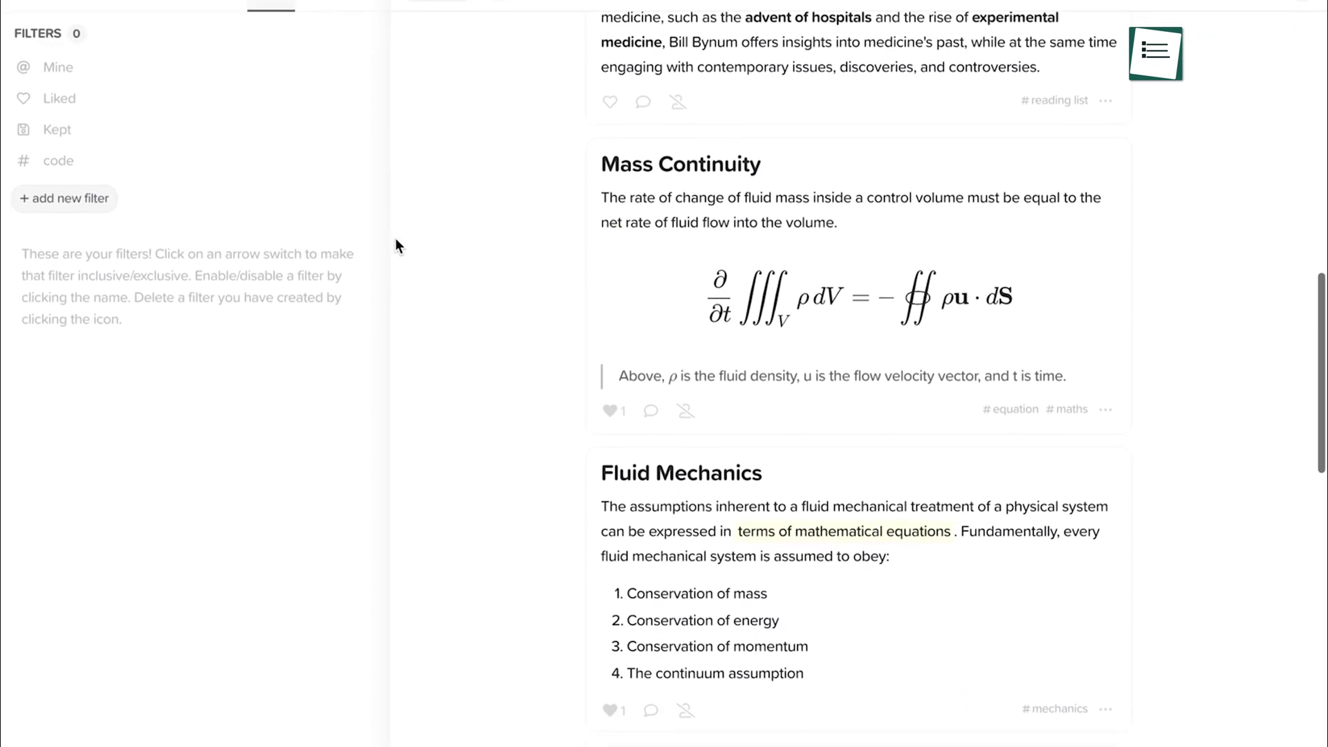
pyautogui.click(71, 148)
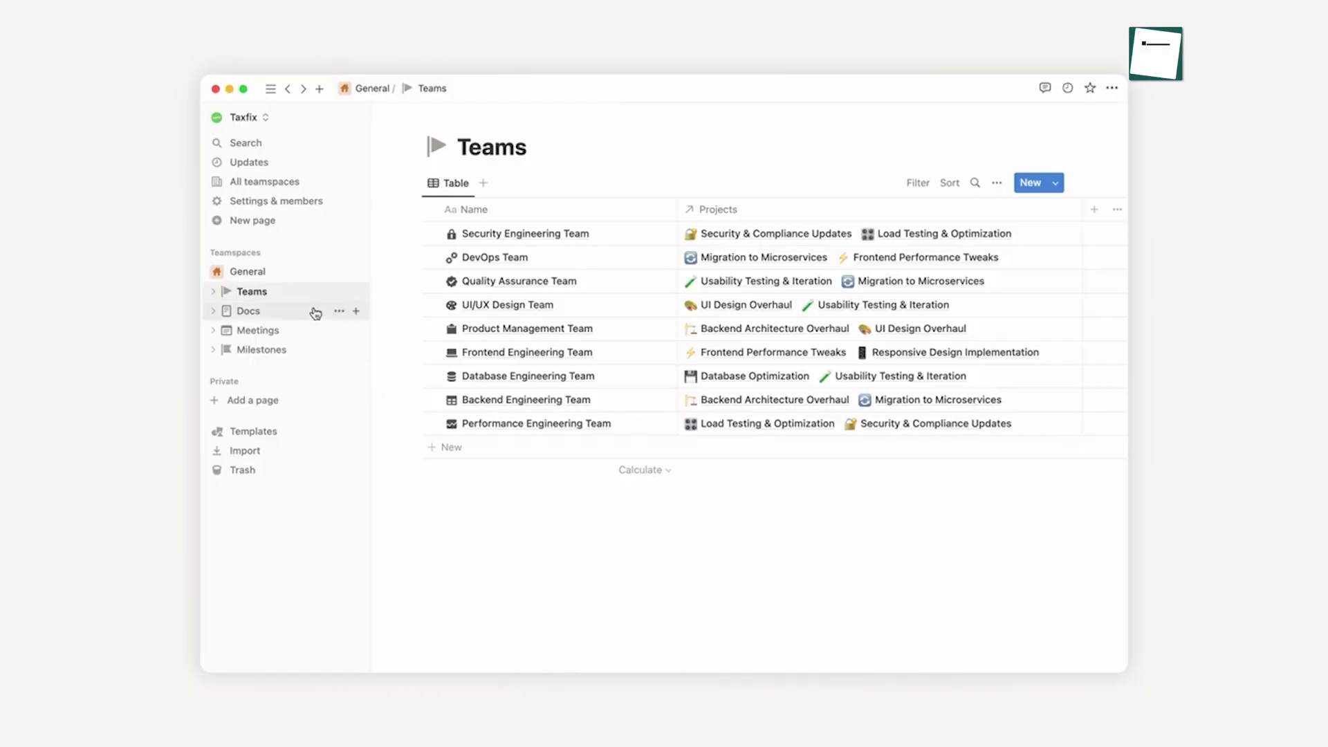
pyautogui.click(314, 313)
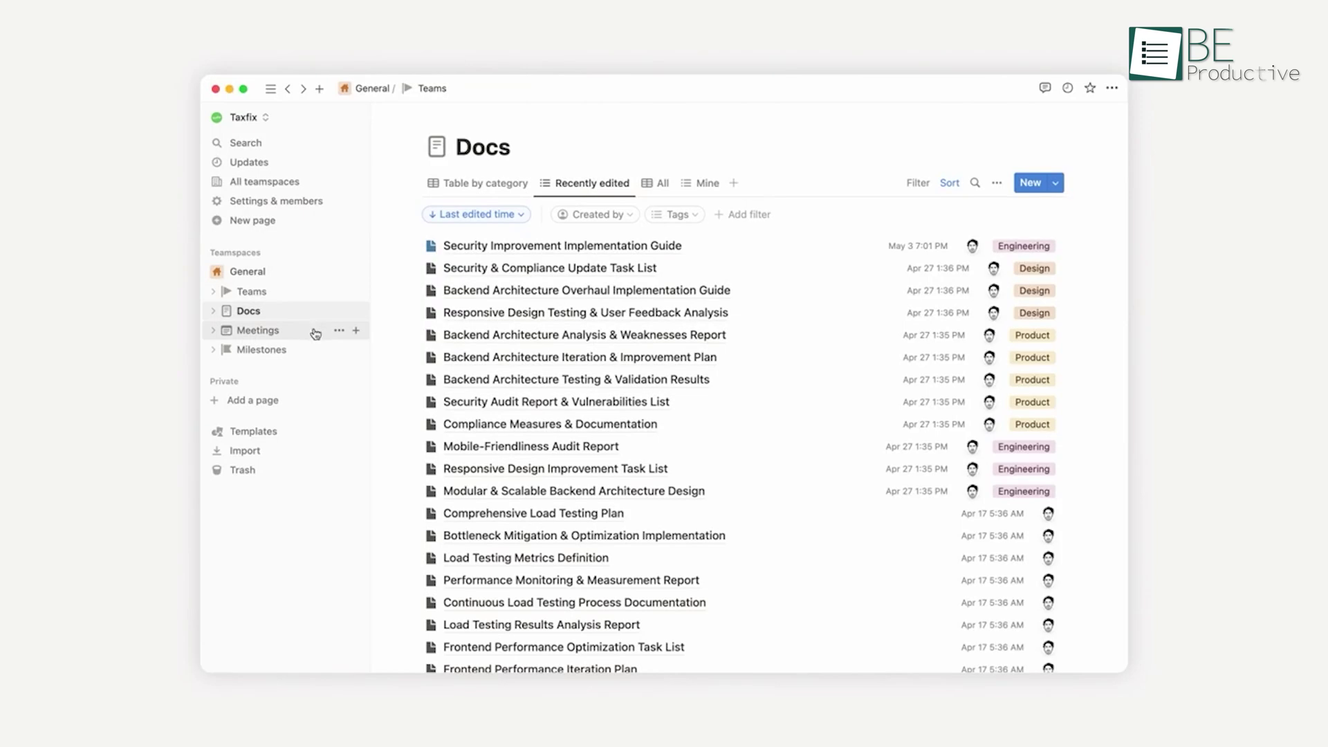
# - Open the Meetings database under Teams in Notion's sidebar
pyautogui.click(315, 333)
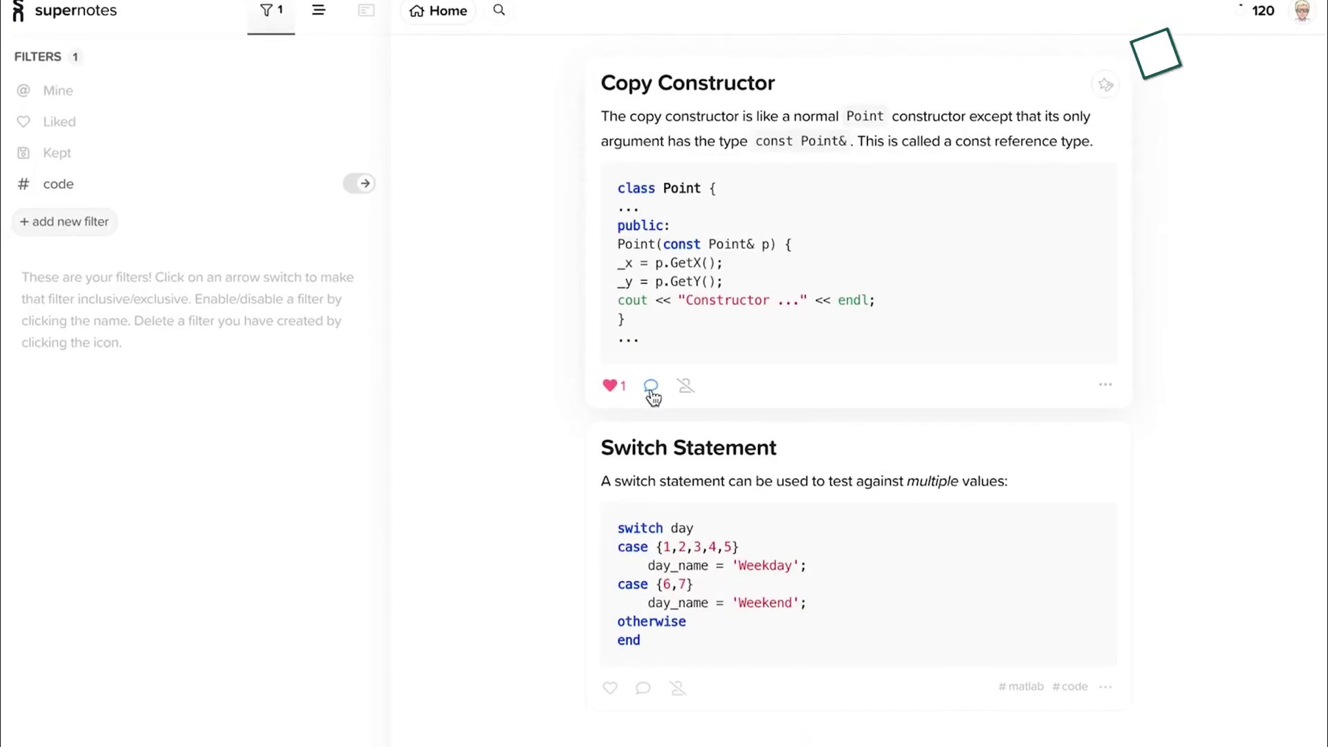
# - Comment 'Need to remember to use these more!' on Copy Constructor, then sort Home by Date Created and Date Edited
pyautogui.click(650, 386)
pyautogui.click(643, 456)
pyautogui.write('Nee')
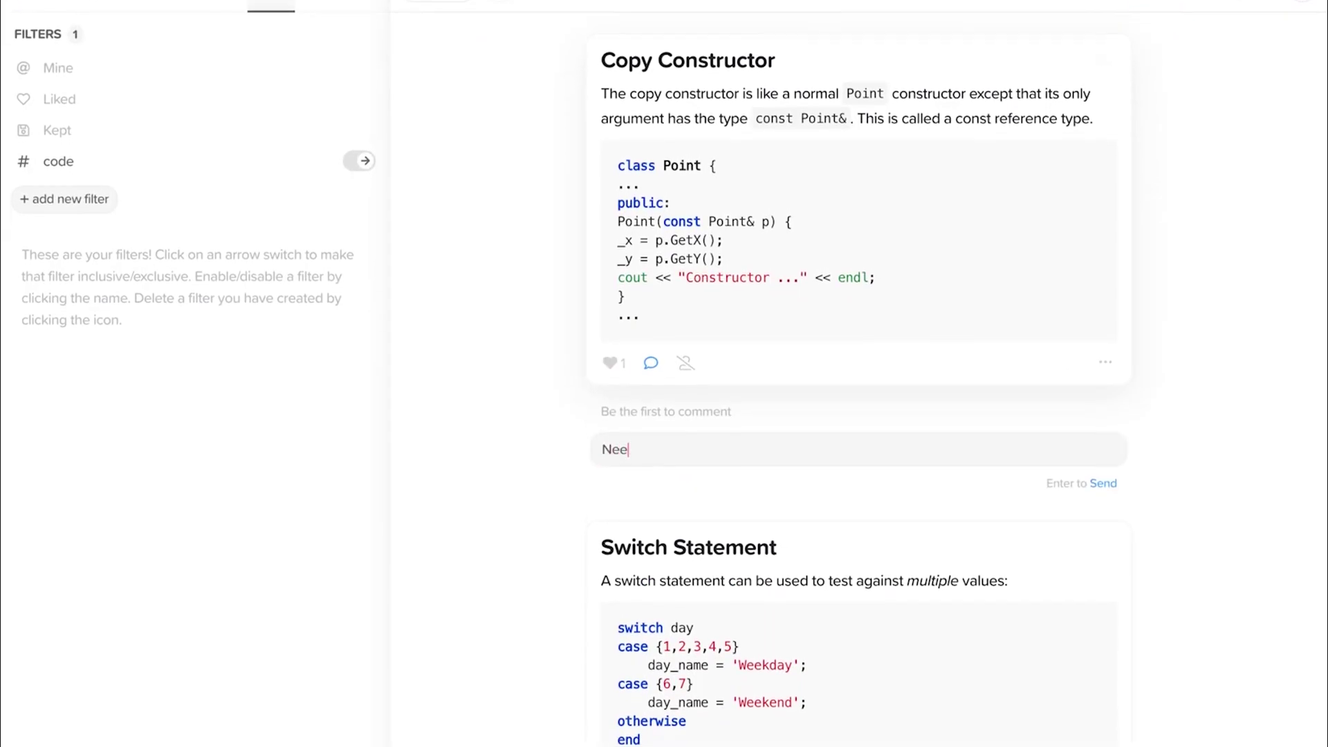
pyautogui.write('d to remember to use these')
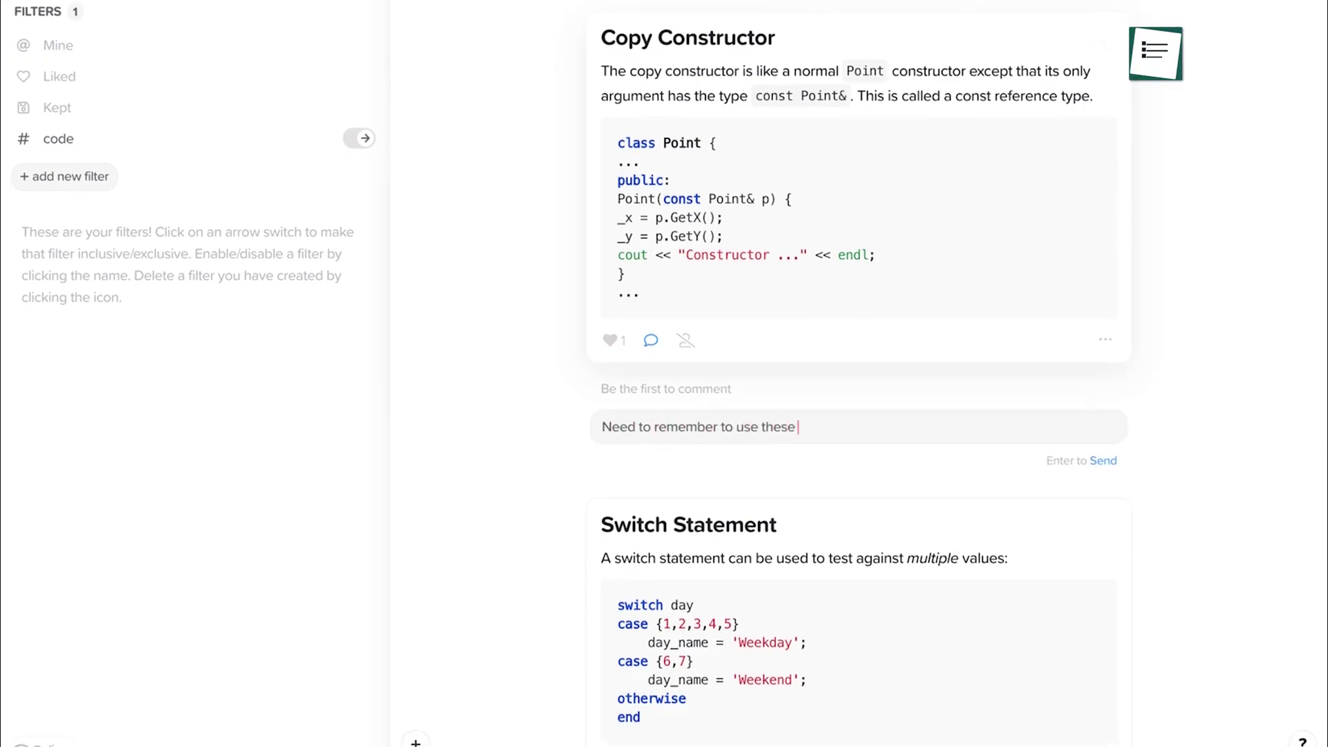
pyautogui.write(' more!')
pyautogui.press('Return')
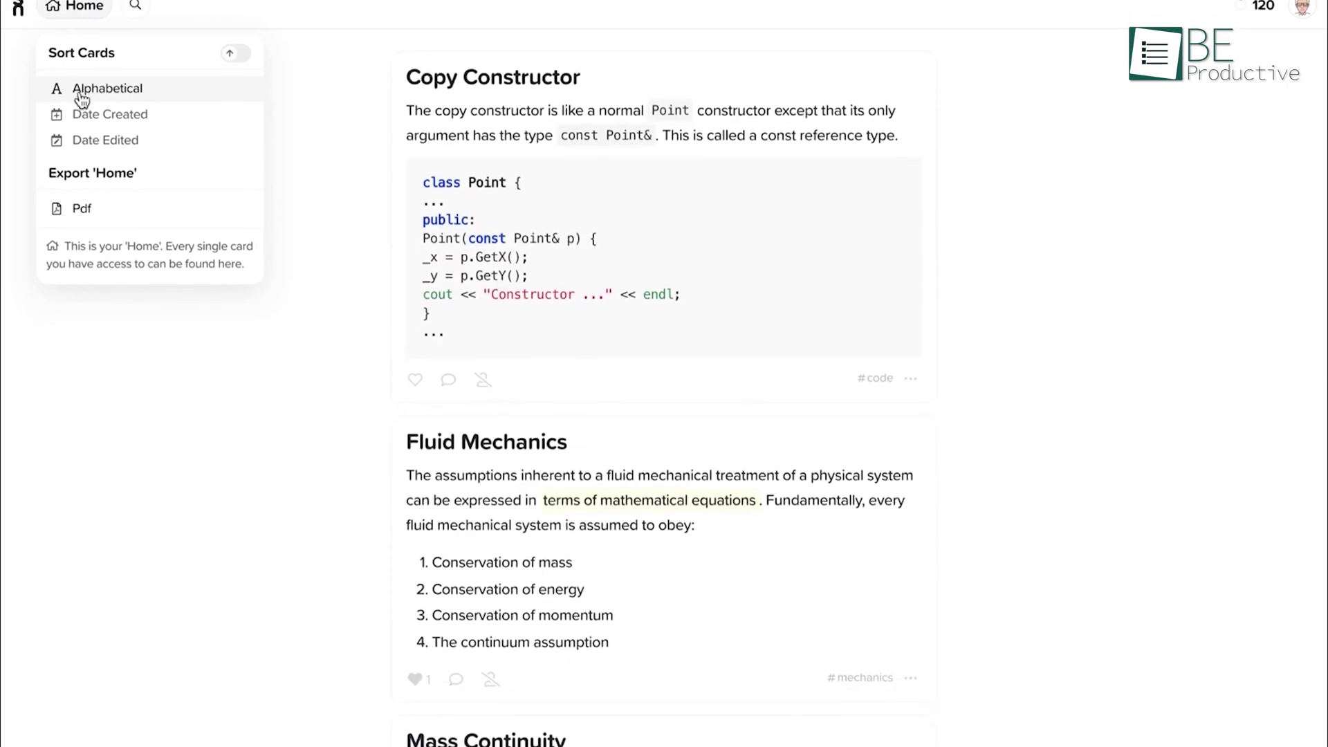
pyautogui.click(85, 107)
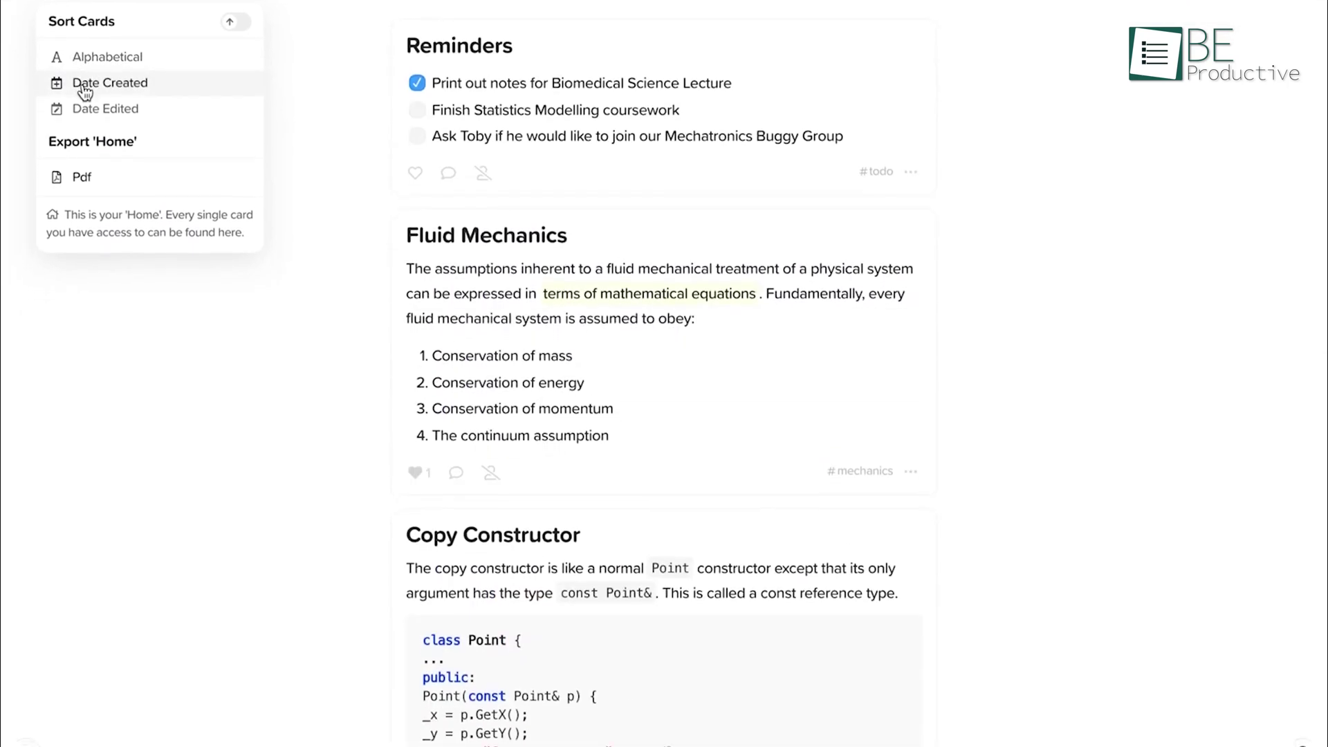
pyautogui.click(85, 110)
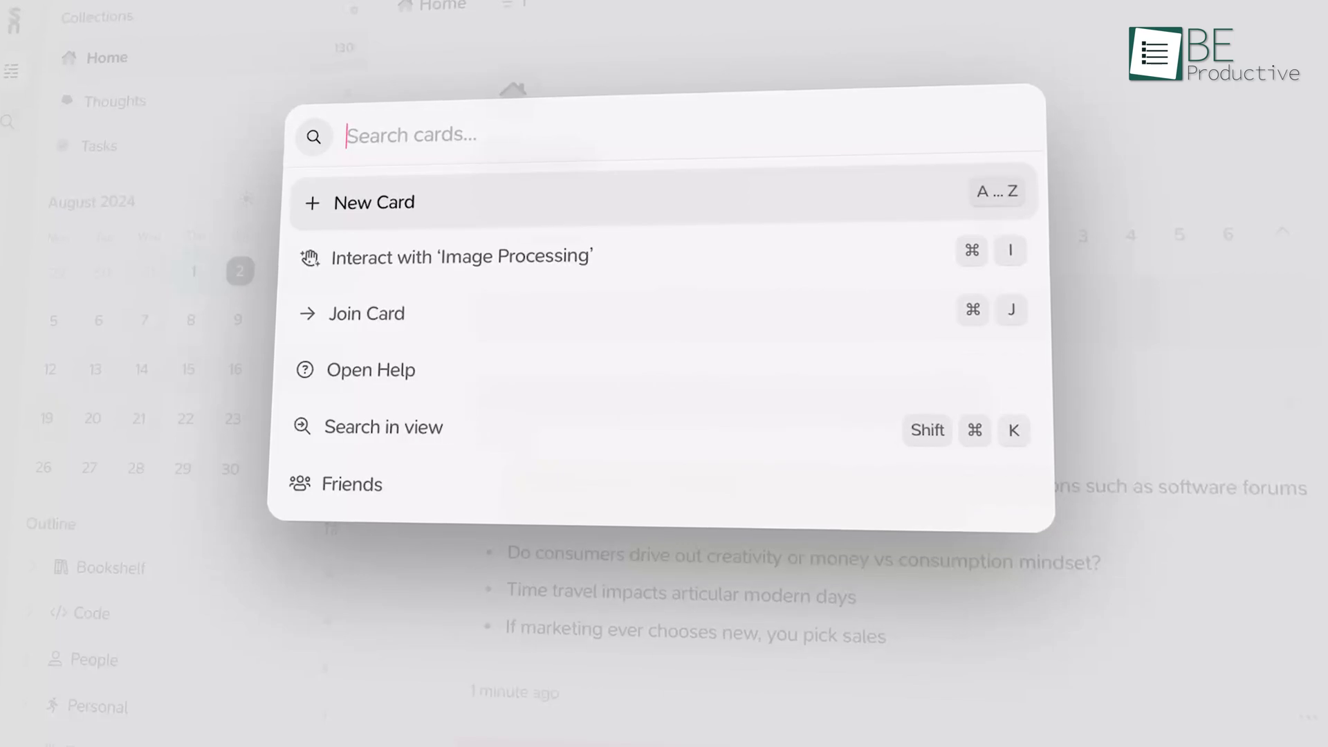
pyautogui.write('time')
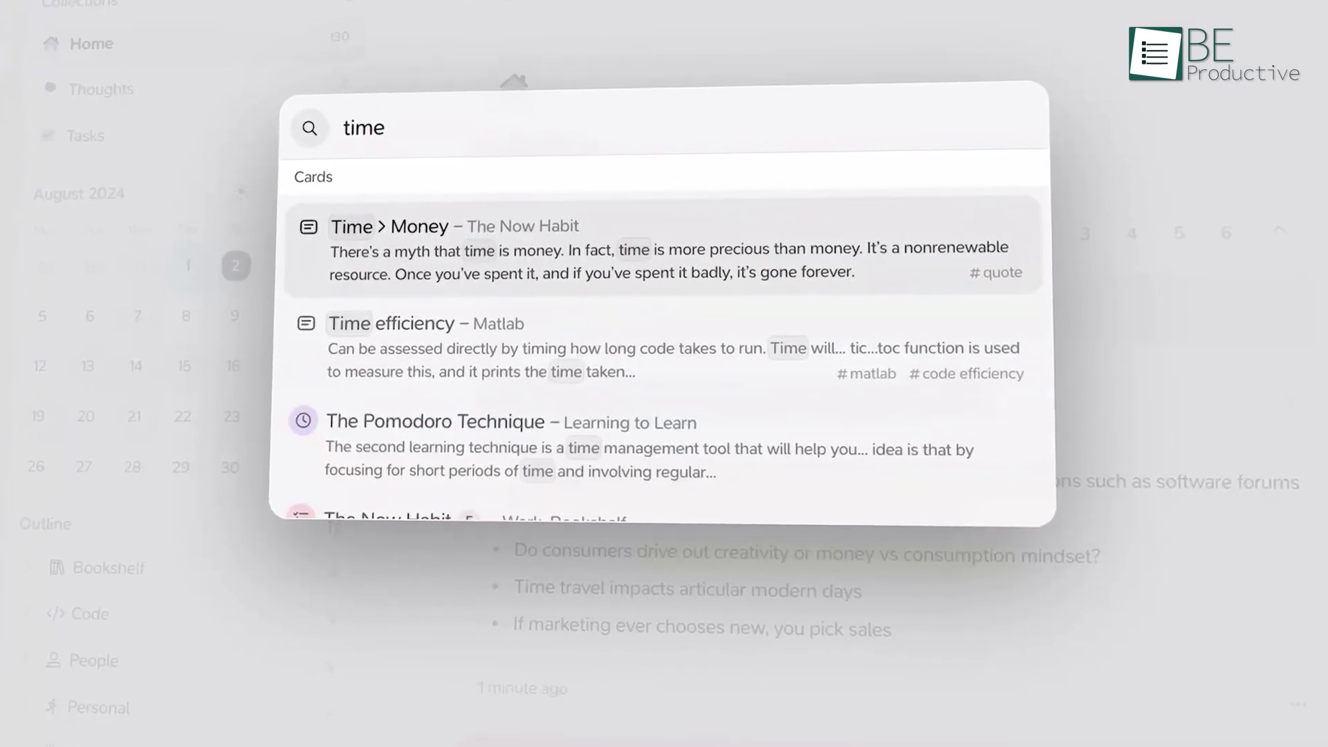
# - Open the Time > Money result, then create a 'Create and Edit Offline' card with a note
pyautogui.press('Return')
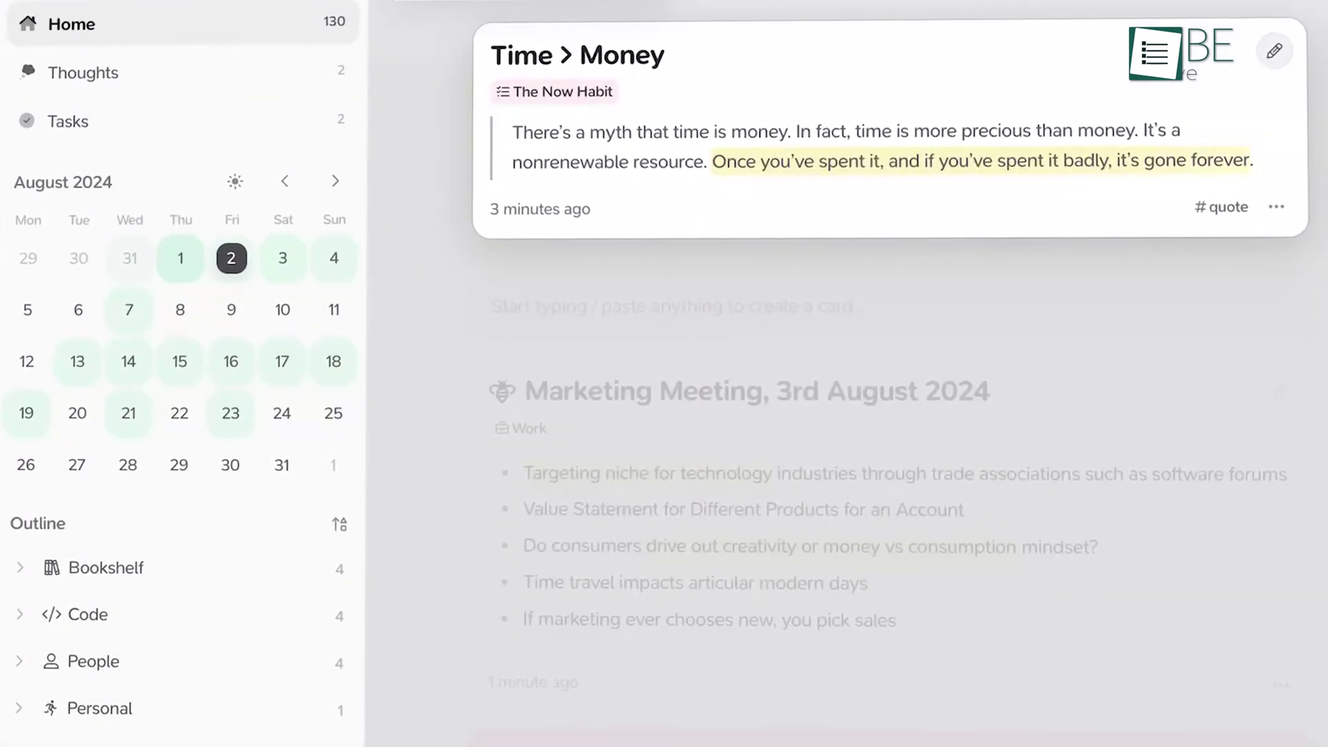
pyautogui.hotkey('ctrl', 'k')
pyautogui.write('go t')
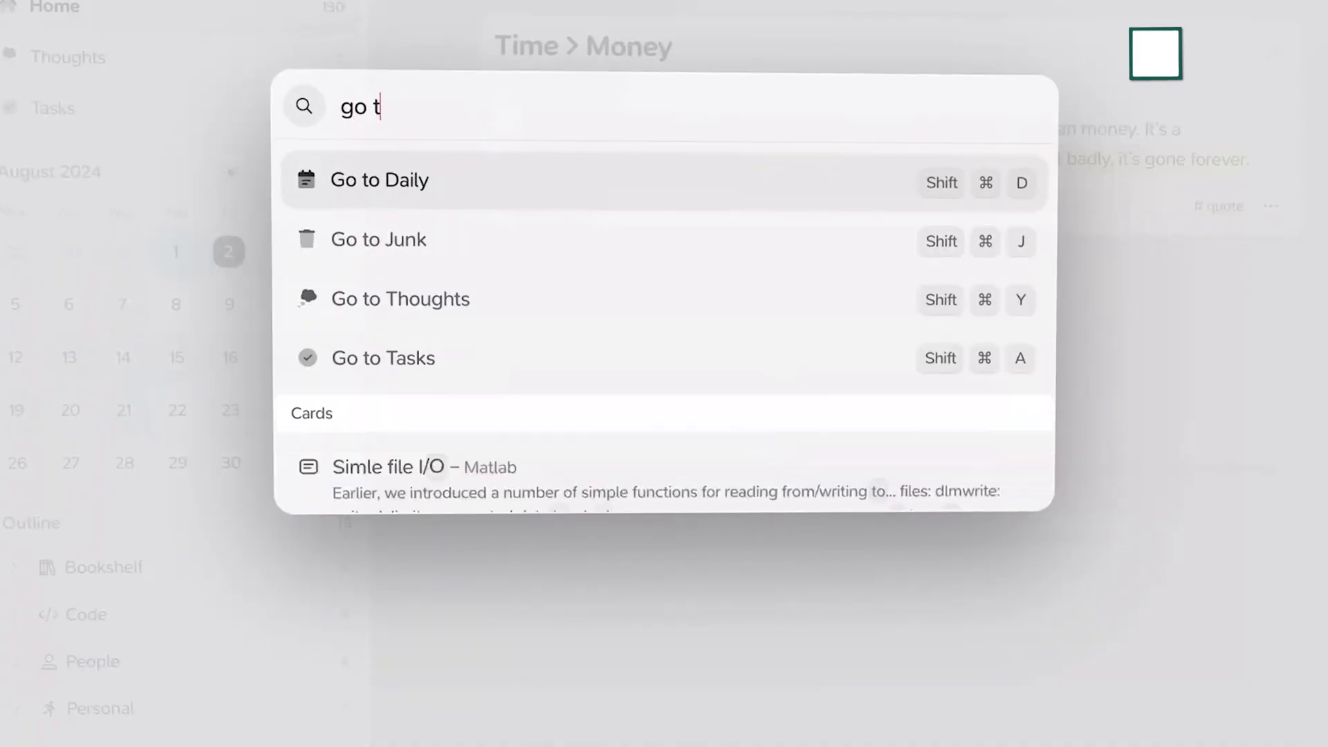
pyautogui.write('Create and E')
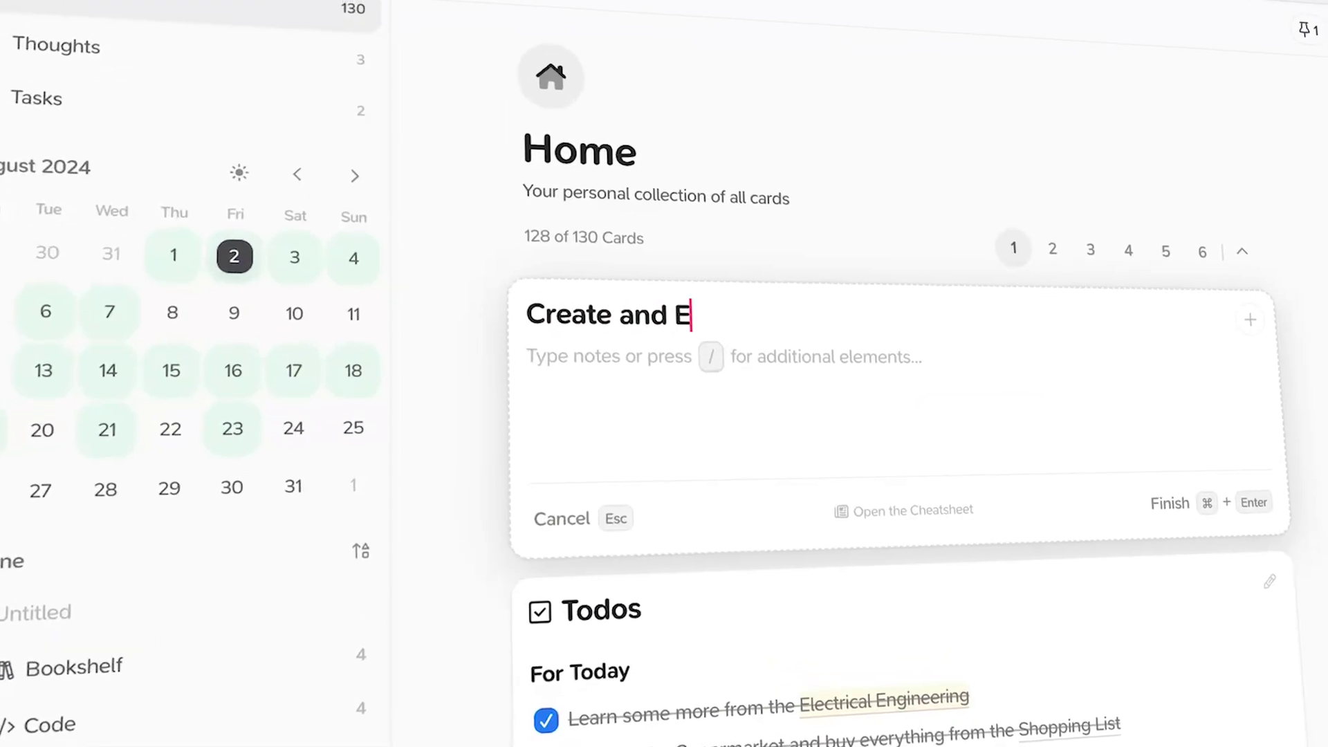
pyautogui.write('dit Offline')
pyautogui.press('Return')
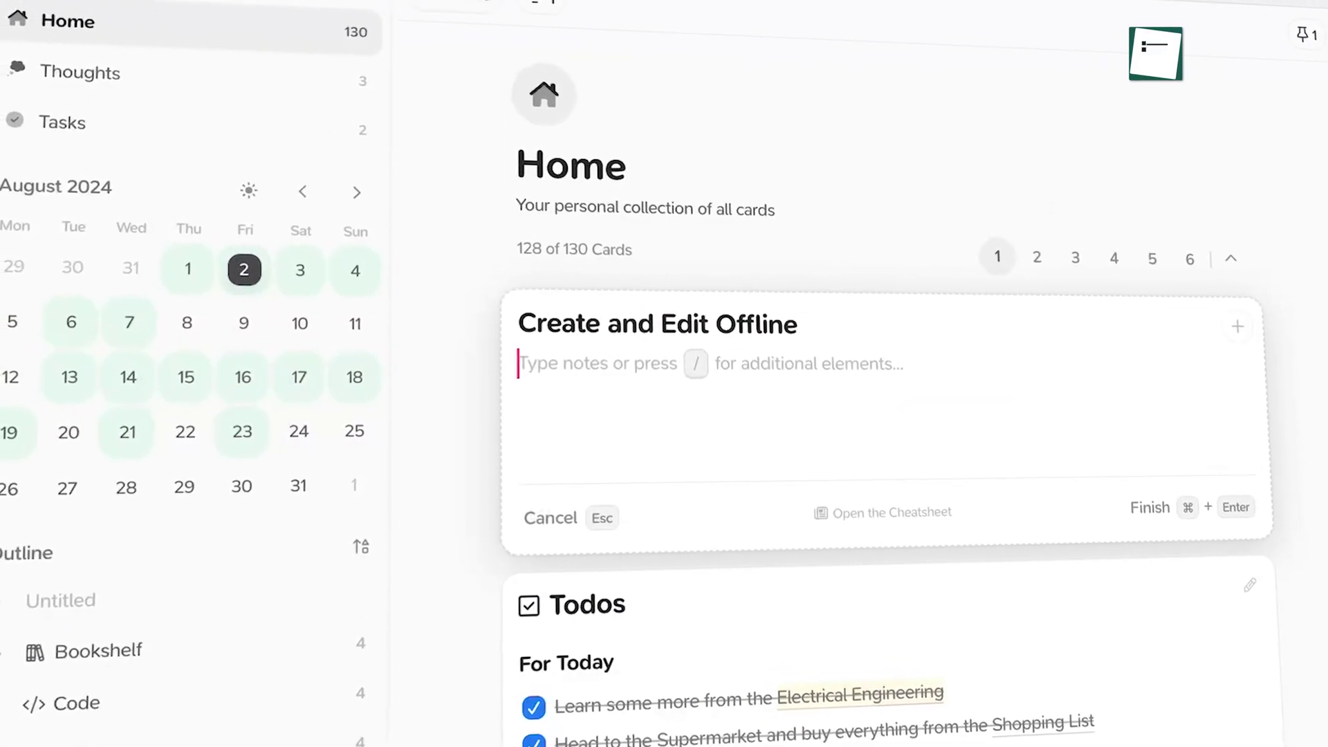
pyautogui.write('Like this Todos')
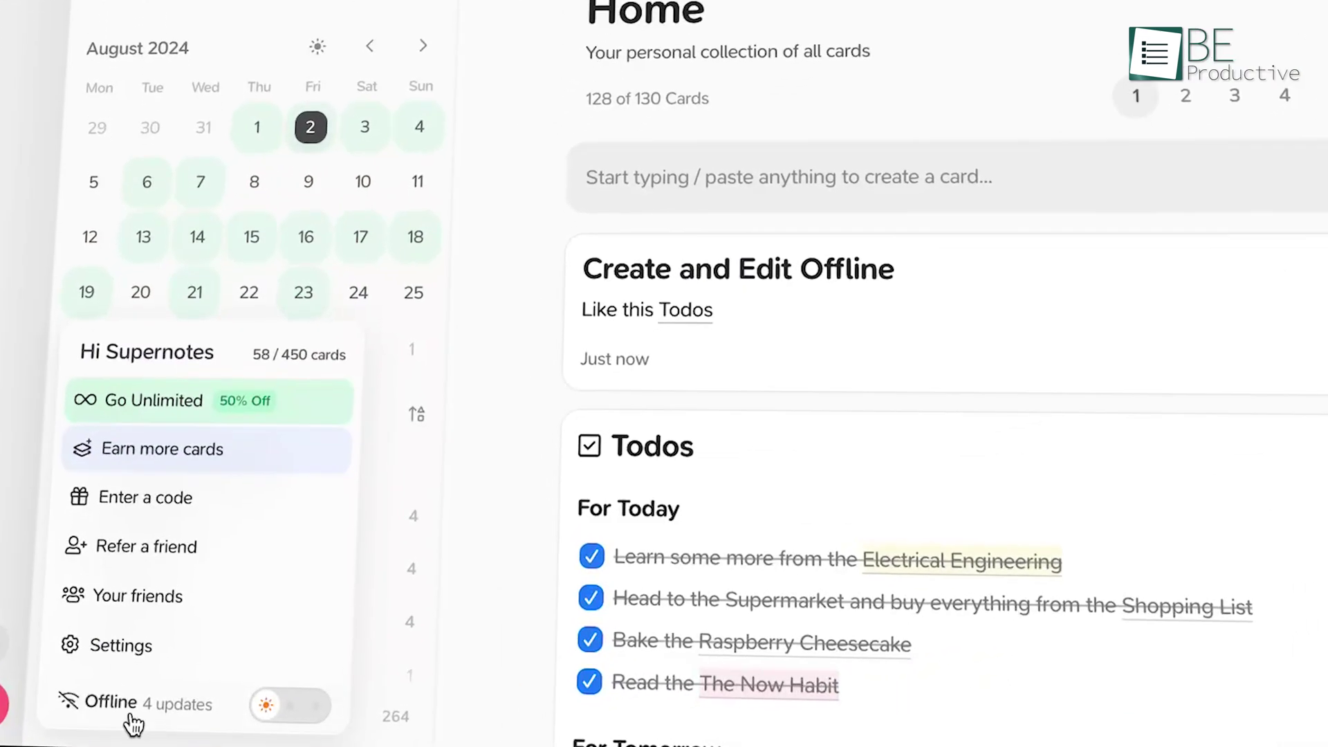